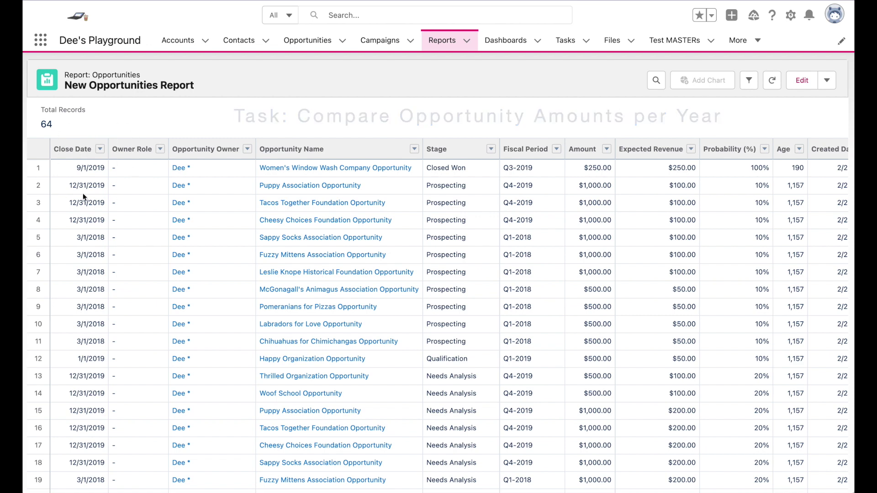
Group the report by Close Date per calendar year (CY2018, CY2019, CY2022) with detail rows hidden
left_click(802, 83)
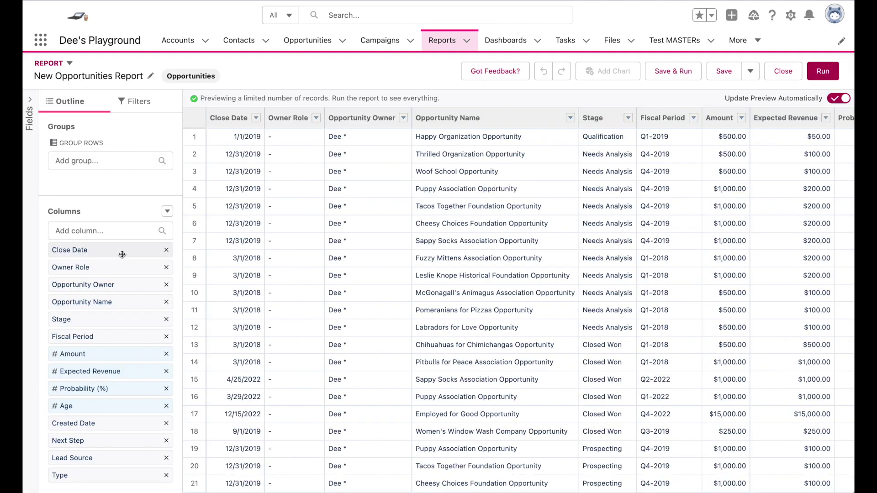
left_click_drag(119, 252, 102, 171)
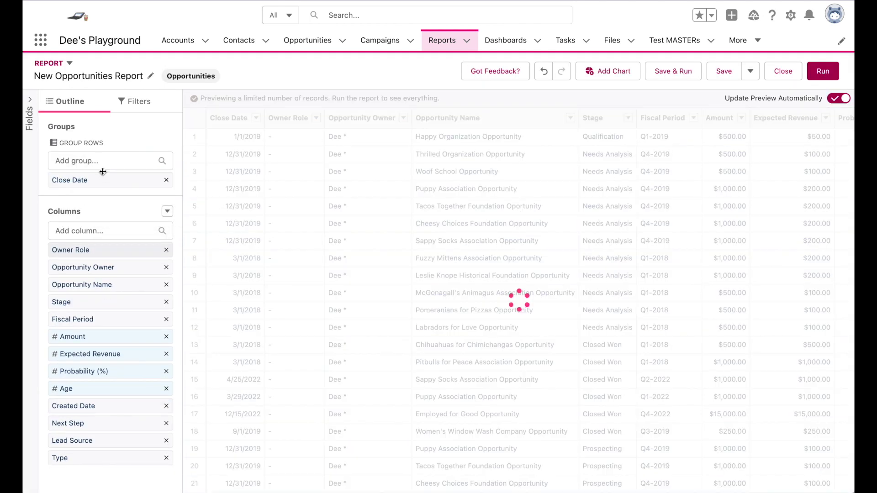
left_click(318, 486)
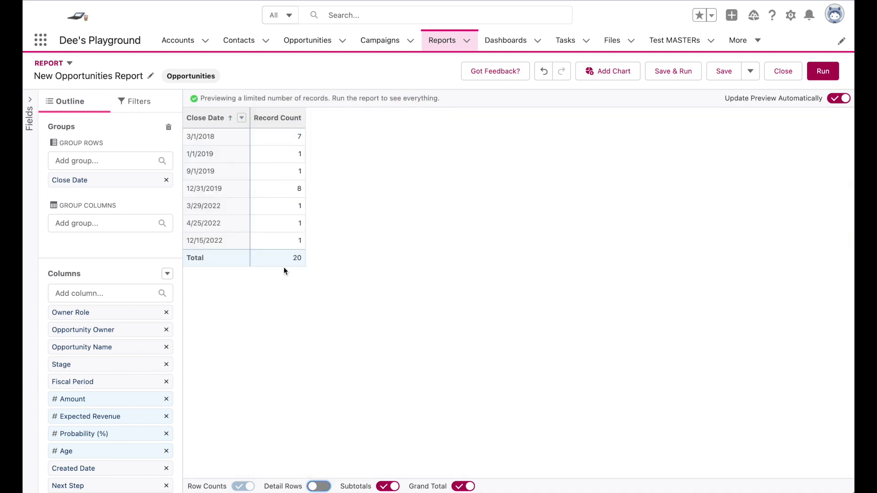
left_click(242, 119)
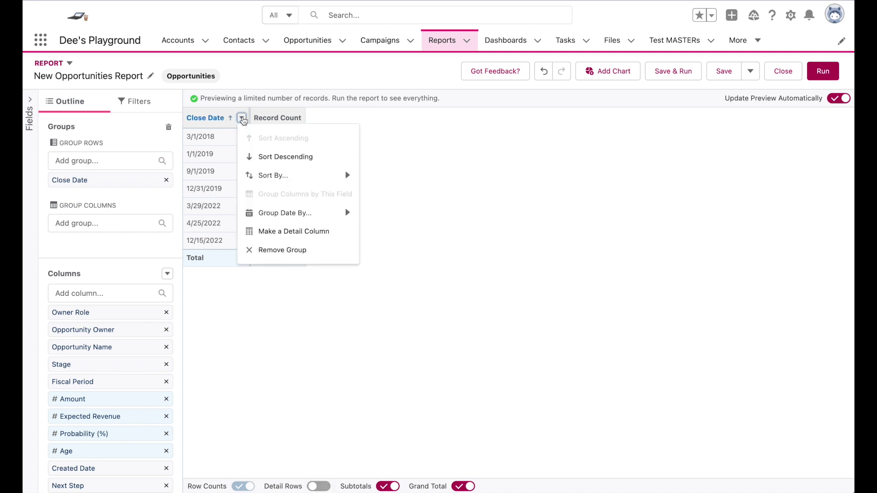
mouse_move(320, 211)
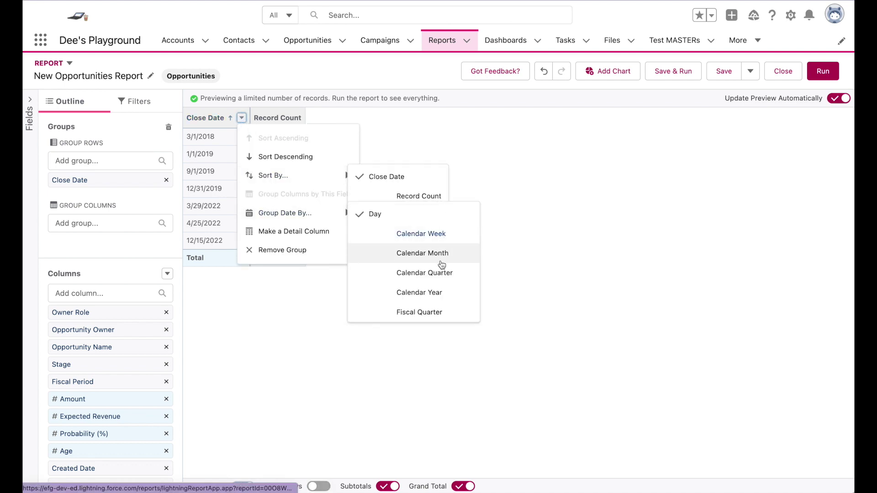
left_click(442, 292)
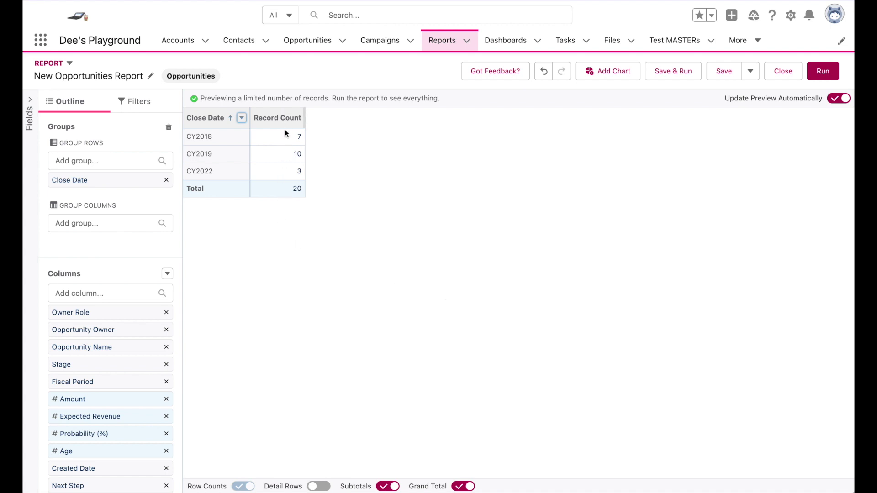
Add a Sum of Amount summary to the yearly Close Date groups
scroll(100, 397, "down", 1)
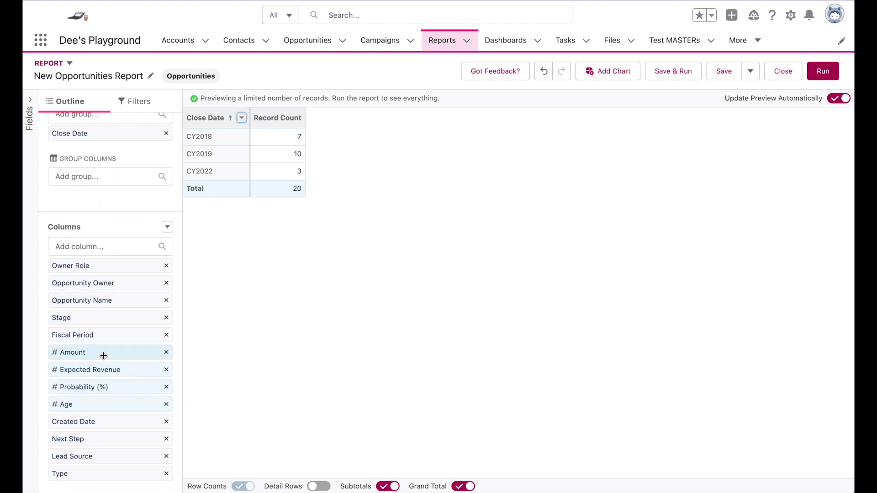
left_click(115, 357)
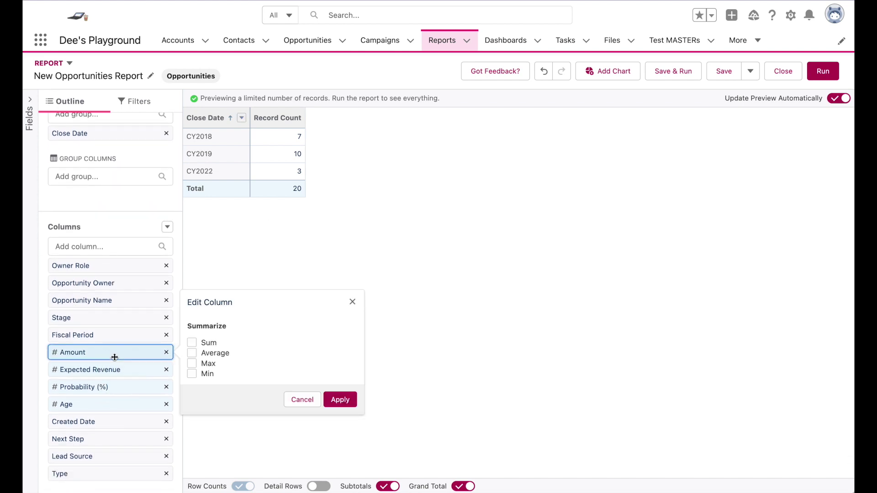
left_click(192, 343)
left_click(339, 399)
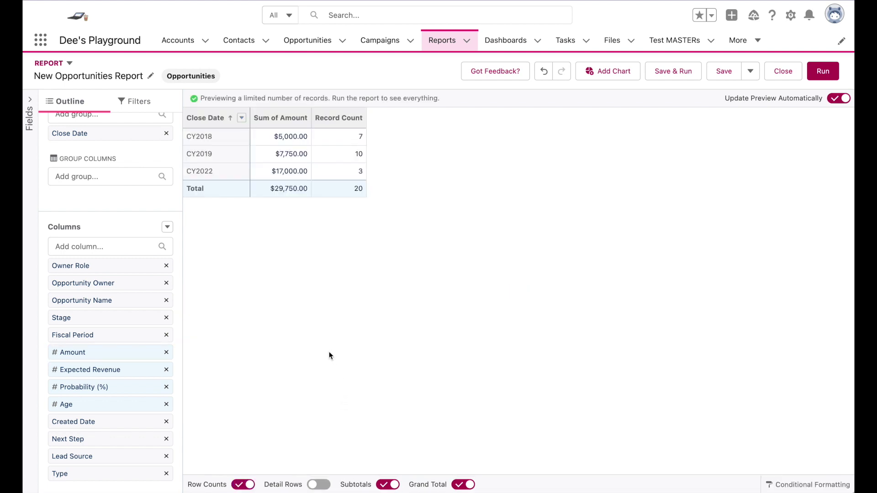
Turn off row counts, save and run the report, then reopen it for editing
left_click(243, 486)
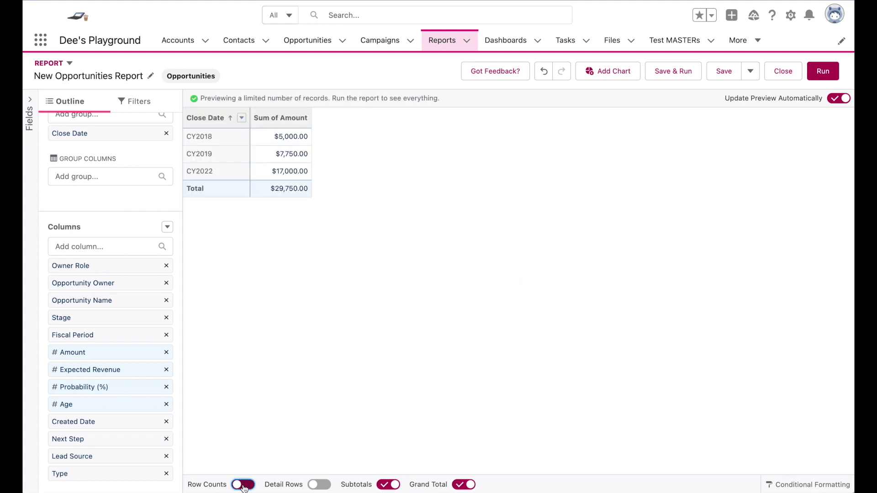
left_click(660, 73)
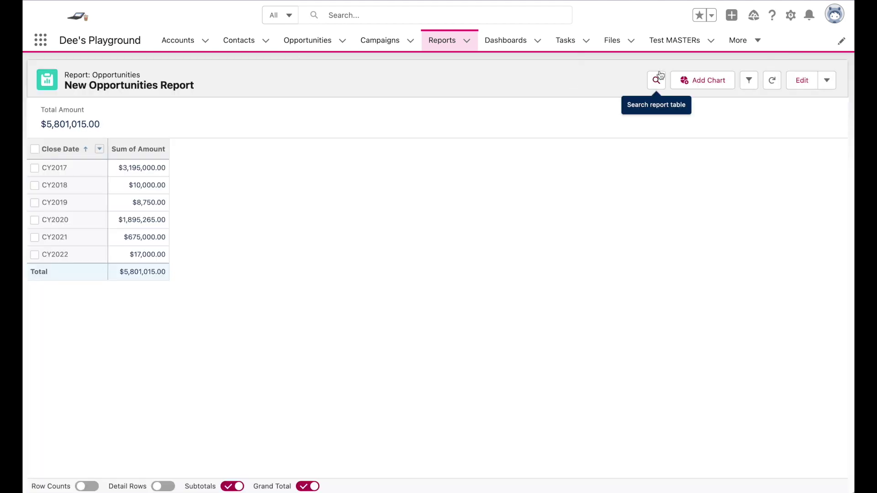
left_click(803, 80)
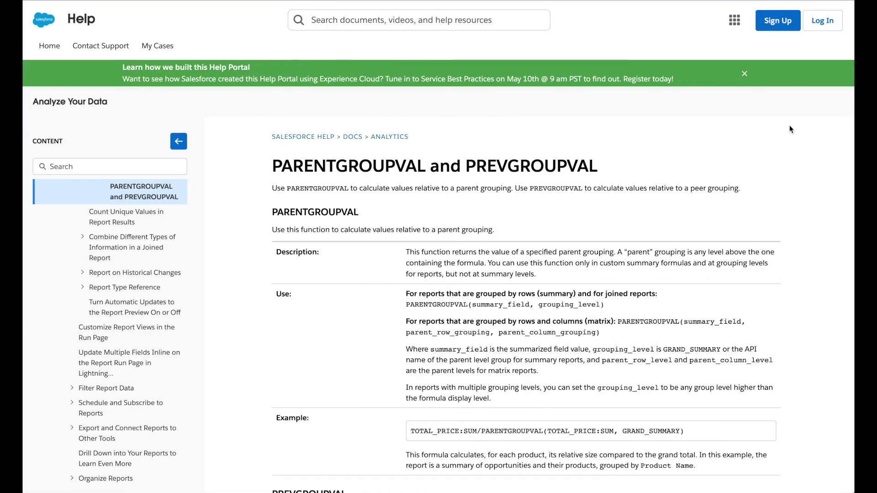
Find PREVGROUPVAL in the help article, read its description, and select its usage syntax line
scroll(790, 129, "down", 7)
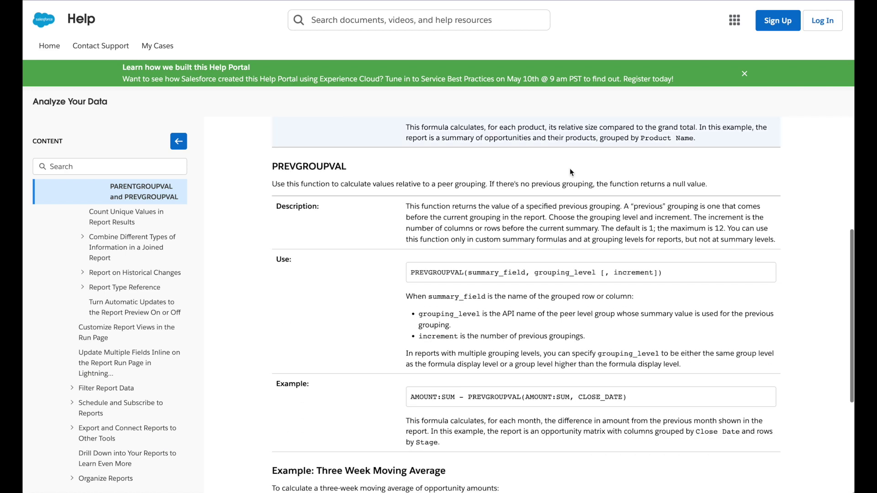
triple_click(436, 181)
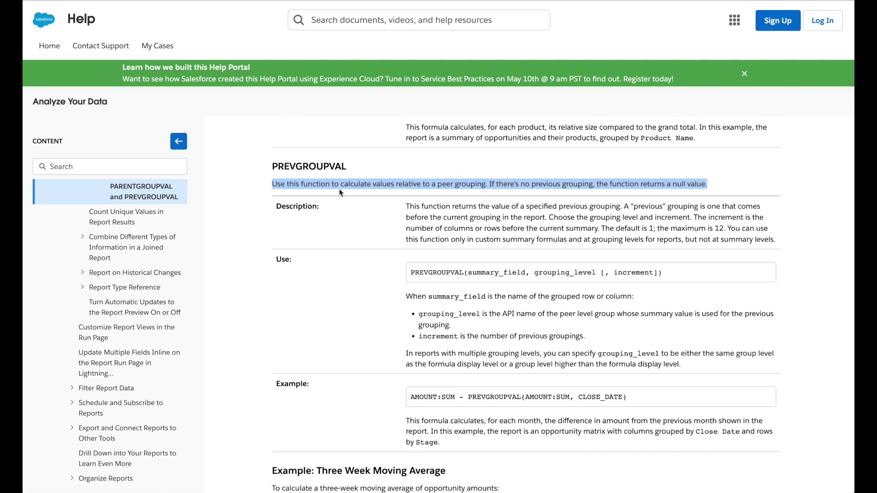
left_click(351, 194)
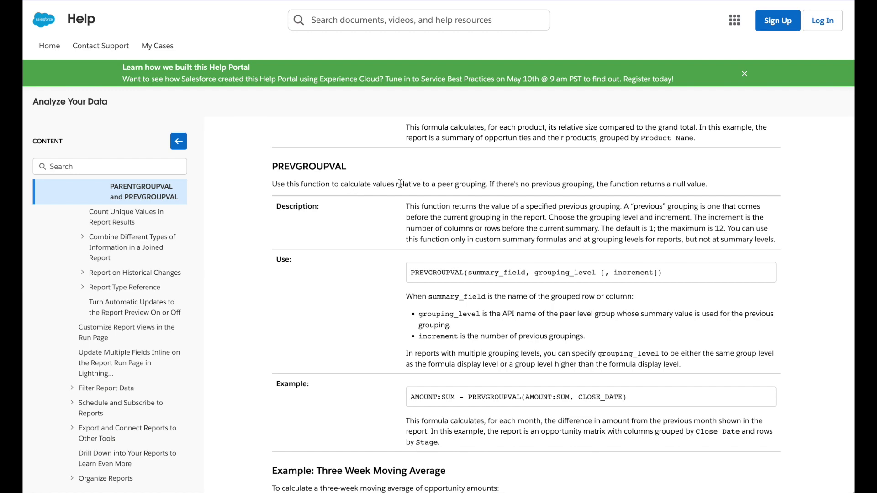
left_click_drag(399, 184, 492, 184)
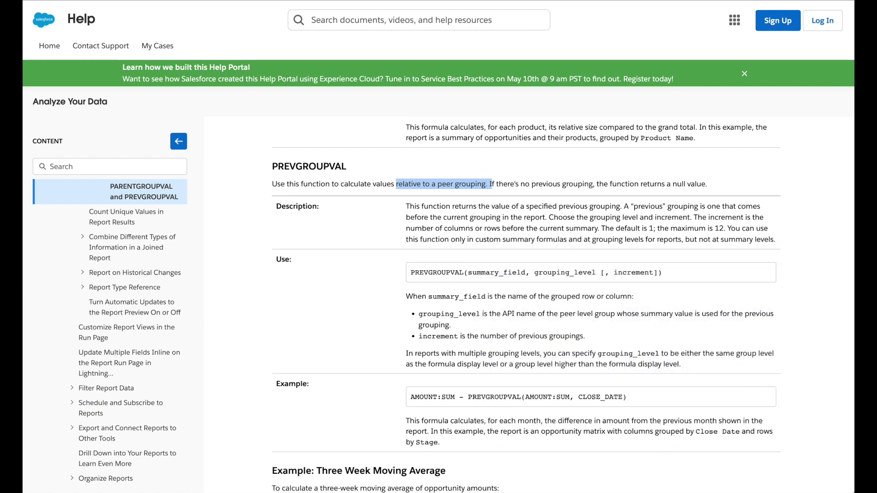
scroll(481, 298, "up", 1)
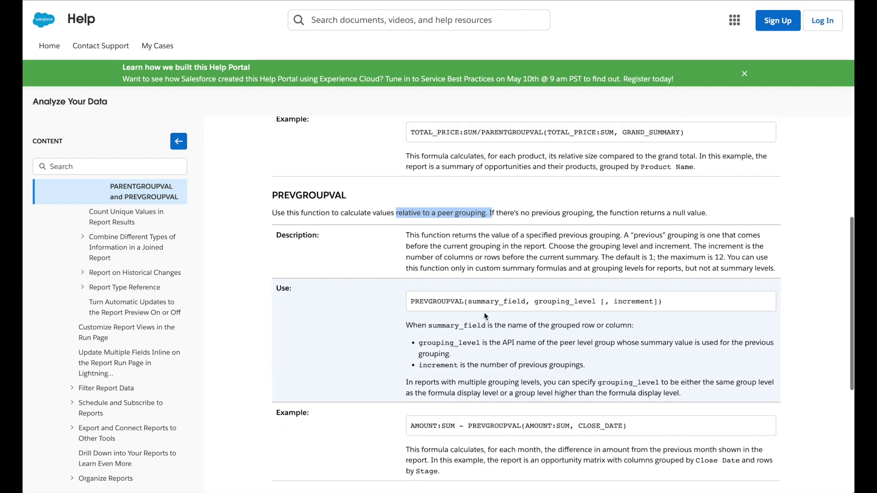
triple_click(481, 298)
key("ctrl+c")
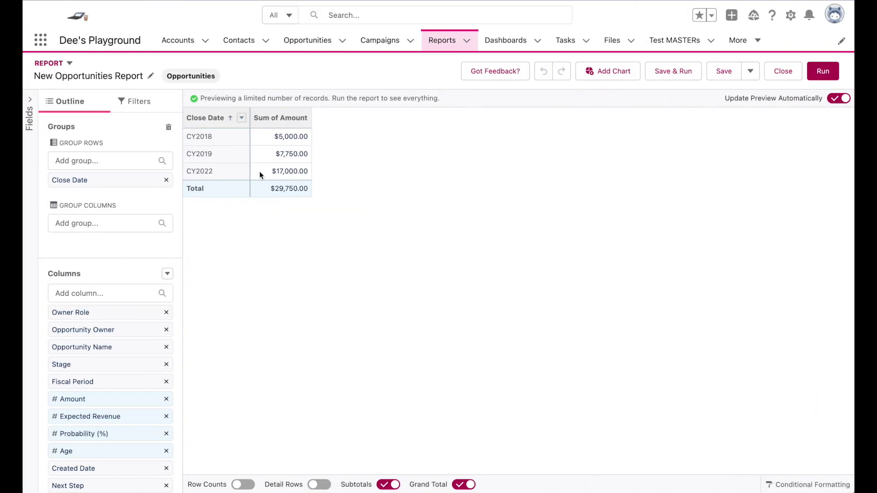
Add a summary formula column named '% change' with Number output
left_click(167, 273)
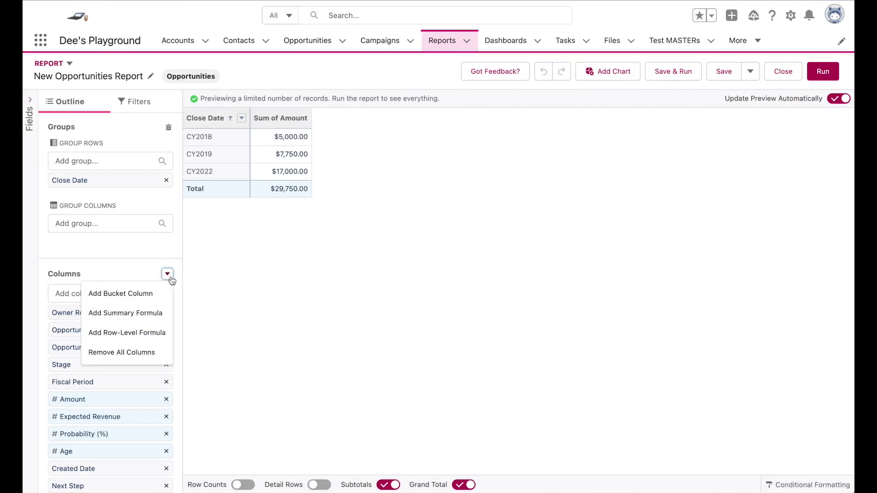
left_click(150, 310)
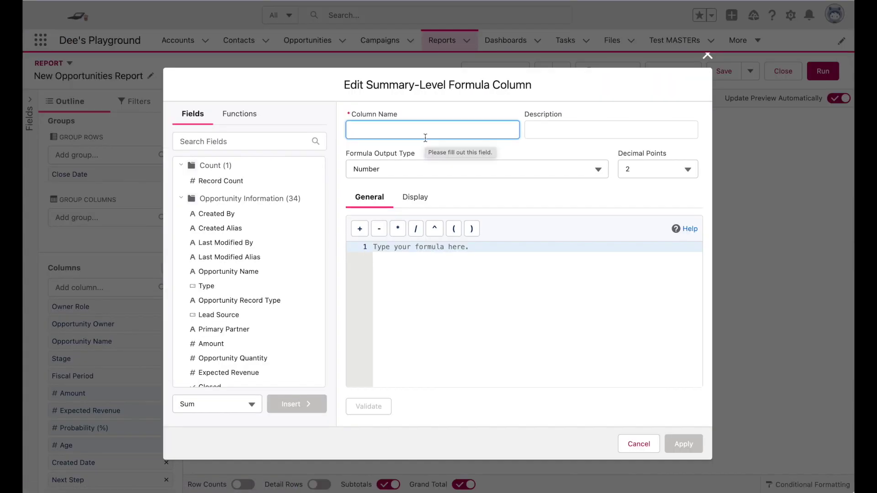
type("% change")
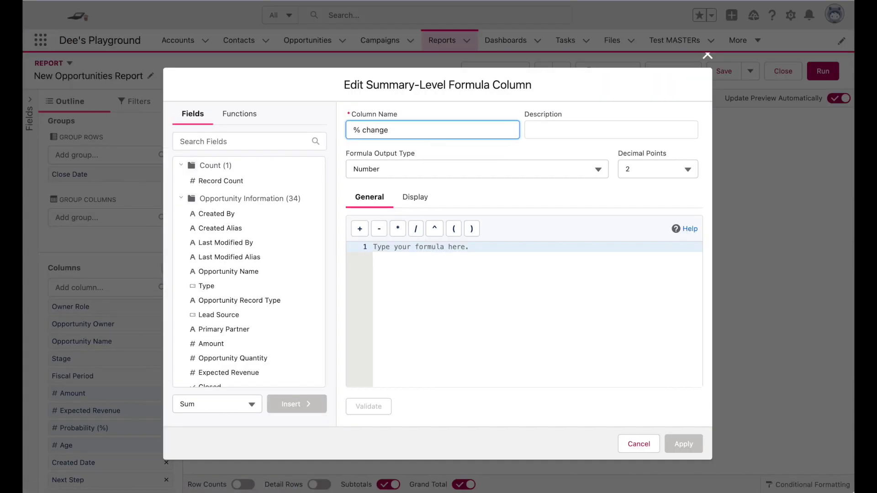
key("Tab")
key("Tab")
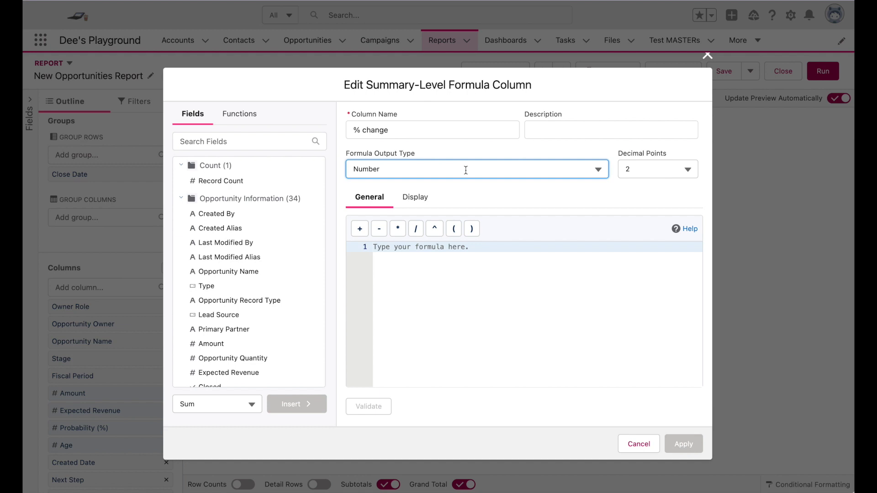
left_click(444, 260)
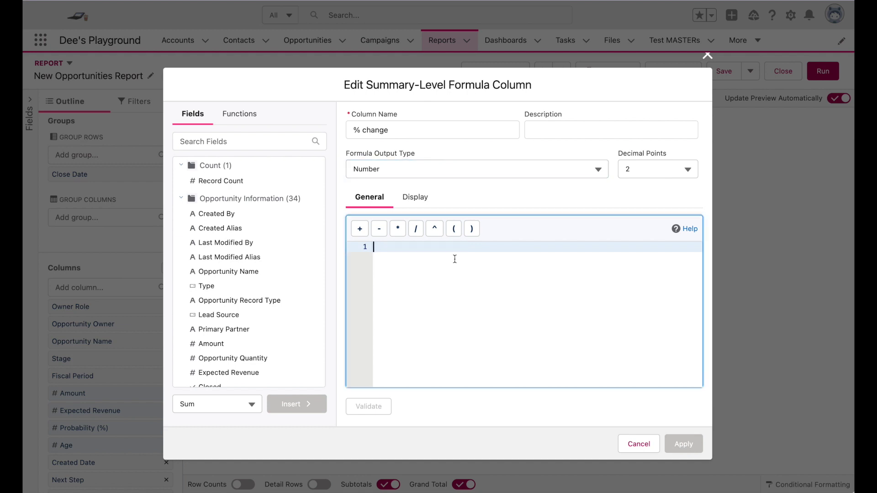
Paste the PREVGROUPVAL syntax and replace summary_field with AMOUNT:SUM
key("ctrl+v")
left_click(436, 247)
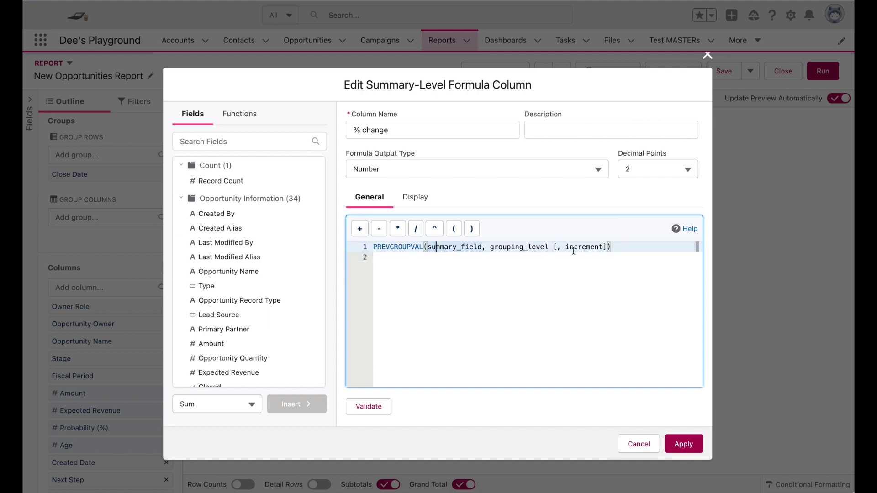
double_click(452, 247)
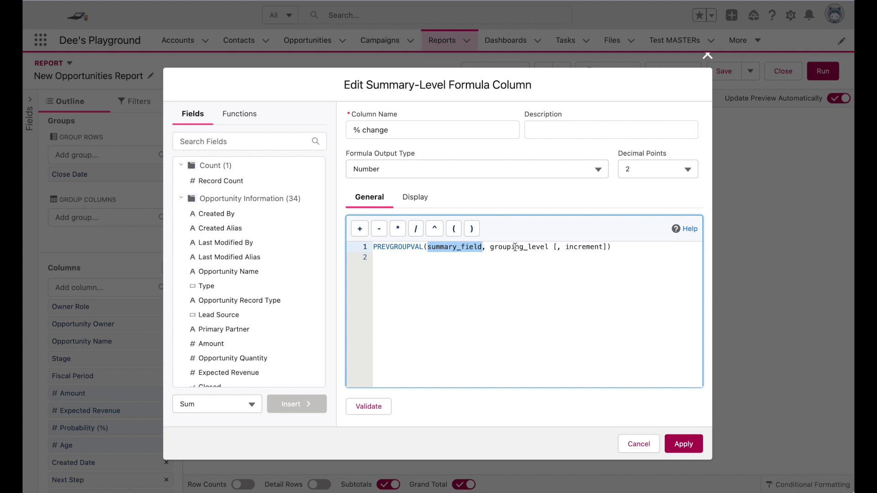
type("Amount")
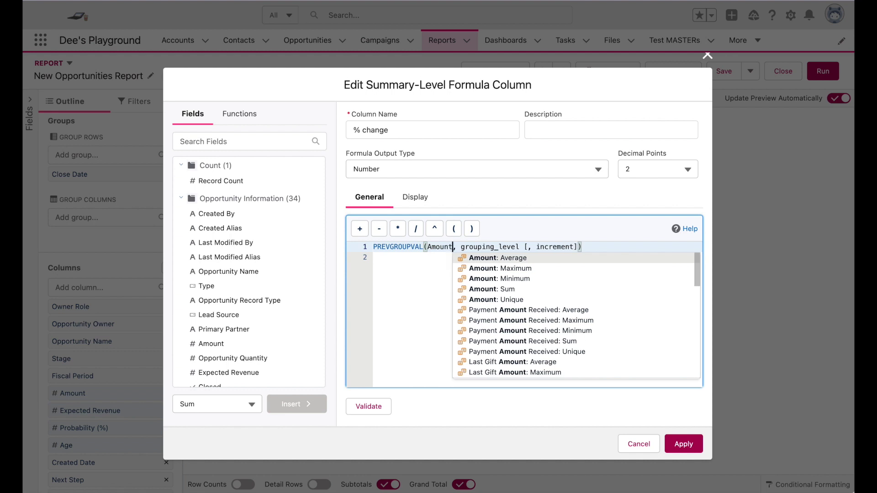
left_click(532, 294)
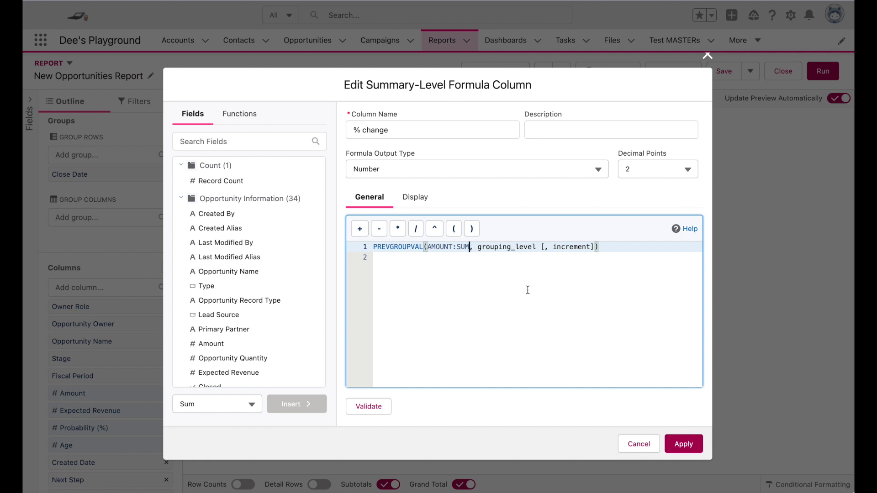
Replace grouping_level with CLOSE_DATE, remove the increment argument, and validate the formula
left_click(538, 247)
left_click_drag(538, 247, 473, 247)
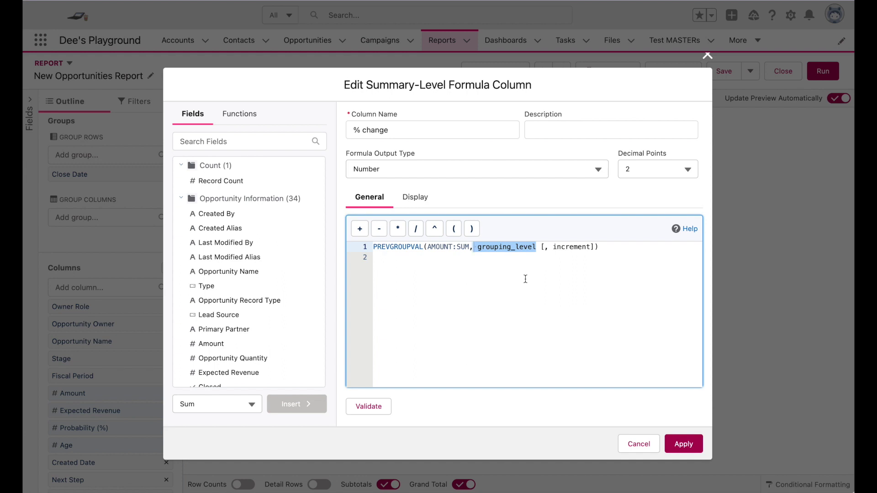
type("Close")
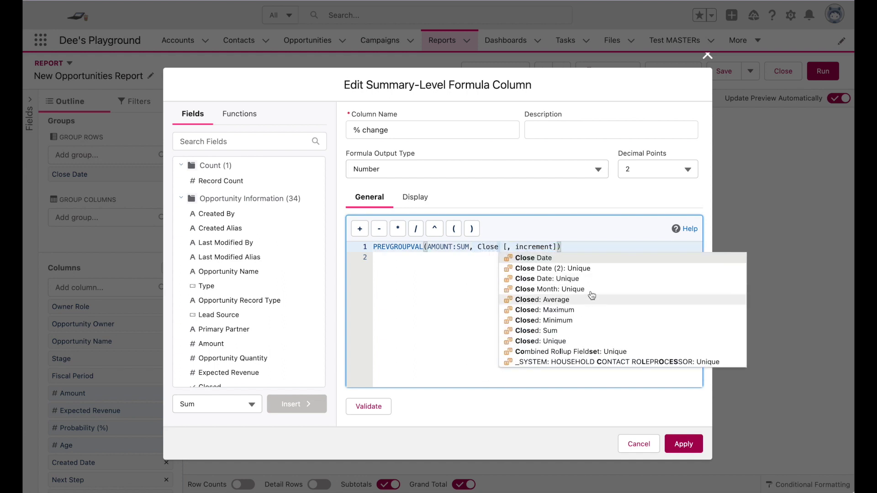
left_click(602, 260)
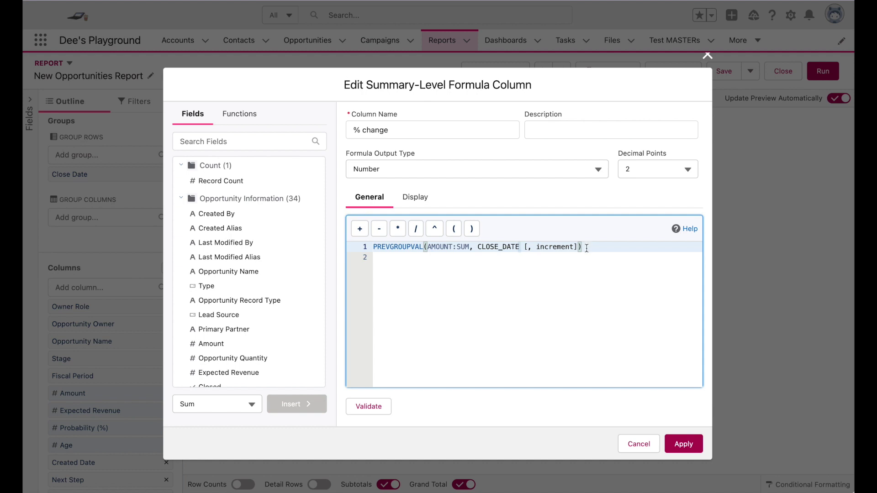
left_click_drag(578, 247, 521, 246)
key("BackSpace")
left_click(360, 406)
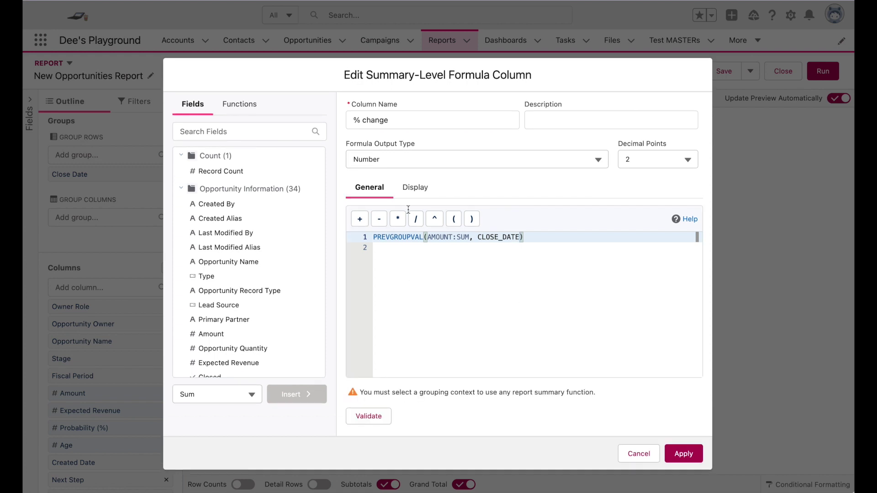
Apply % change only to the Close Date row group, validate it, and add the column
left_click(416, 187)
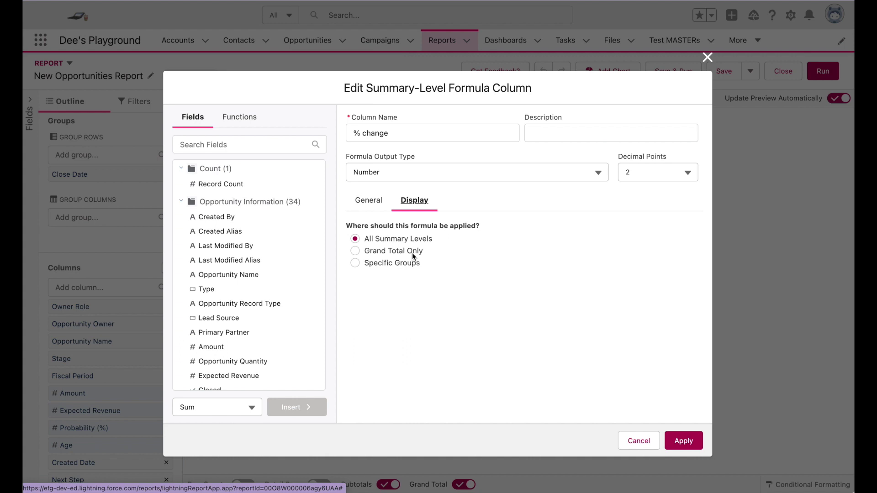
left_click(390, 263)
left_click(437, 302)
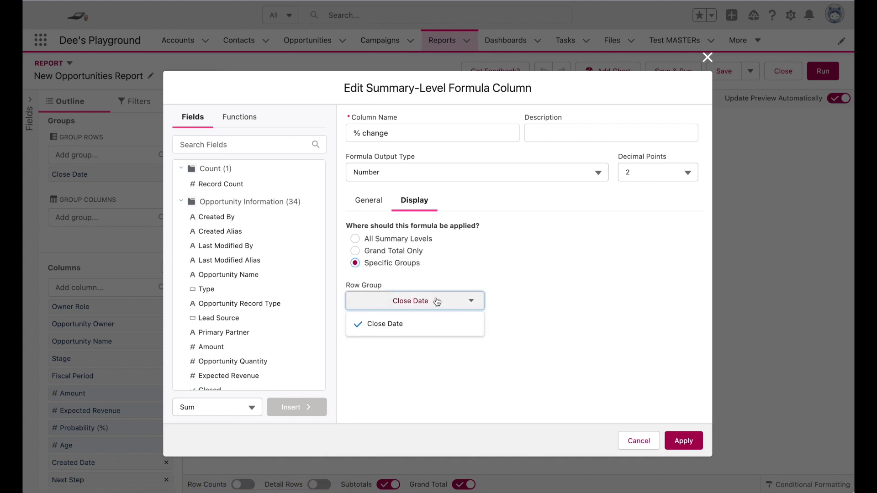
left_click(437, 319)
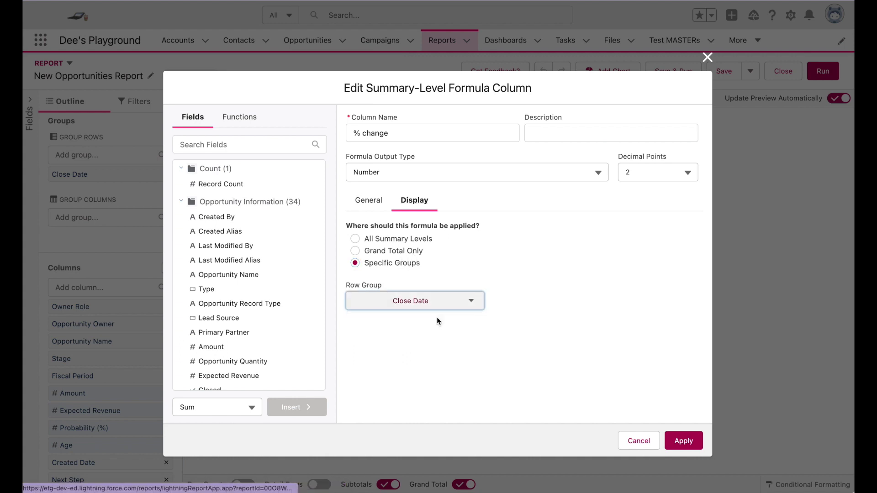
left_click(369, 204)
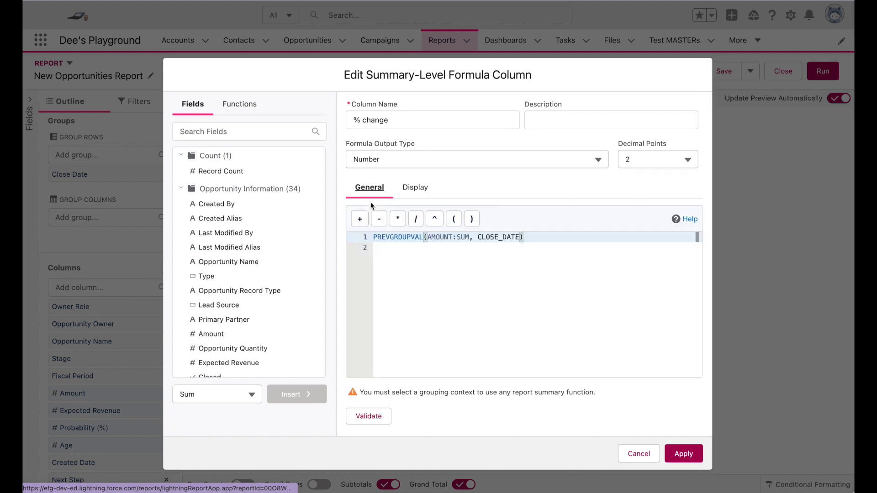
left_click(385, 420)
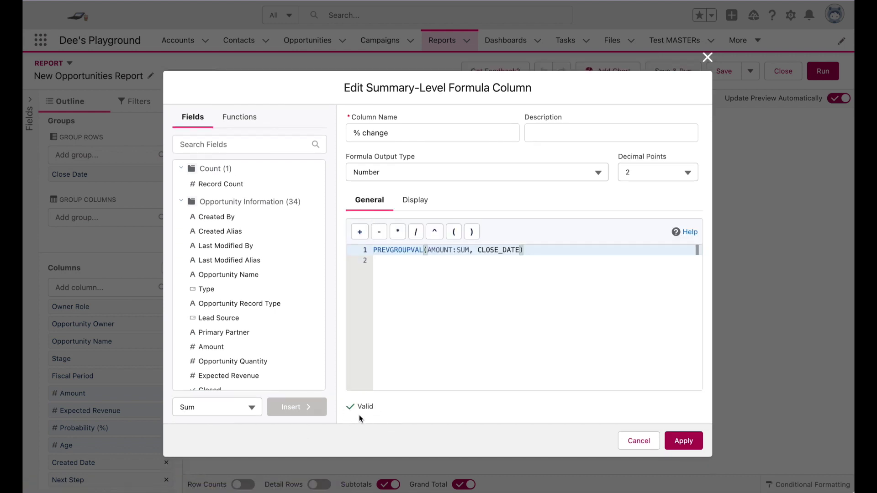
left_click(689, 442)
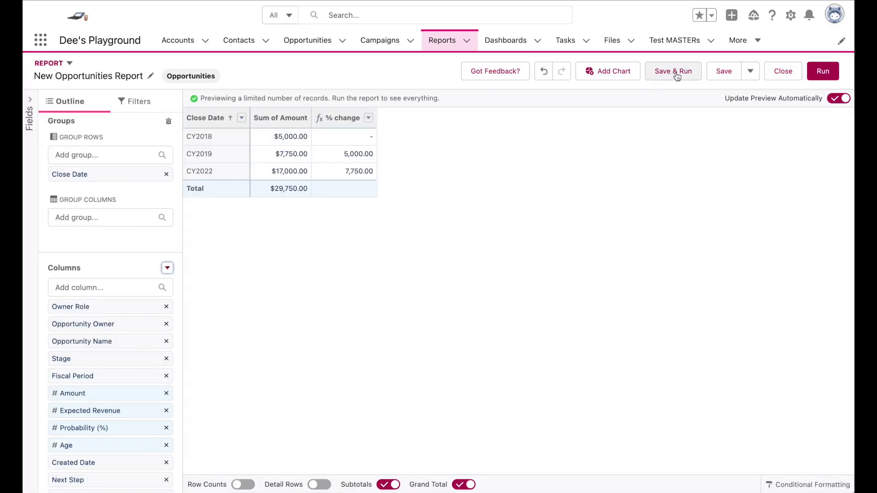
Save and run the report, review the % change results, and return to editing
left_click(676, 73)
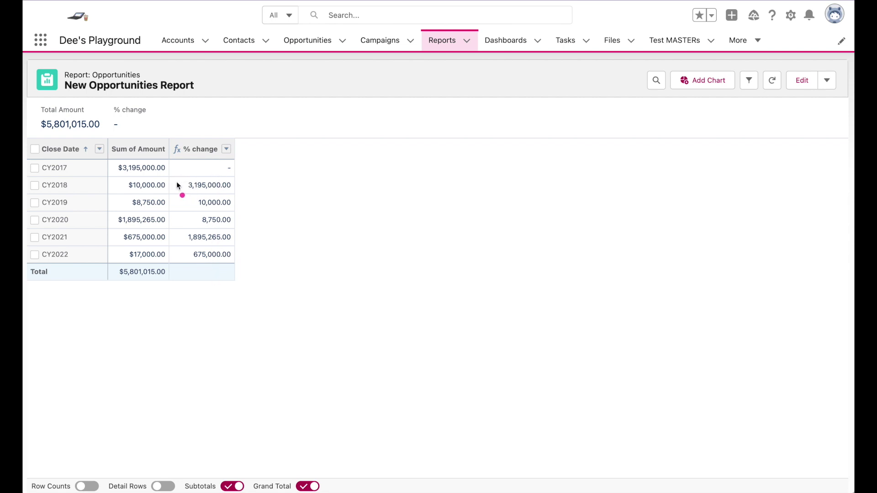
mouse_move(177, 183)
left_mouse_down()
mouse_move(195, 179)
mouse_move(254, 194)
left_mouse_up()
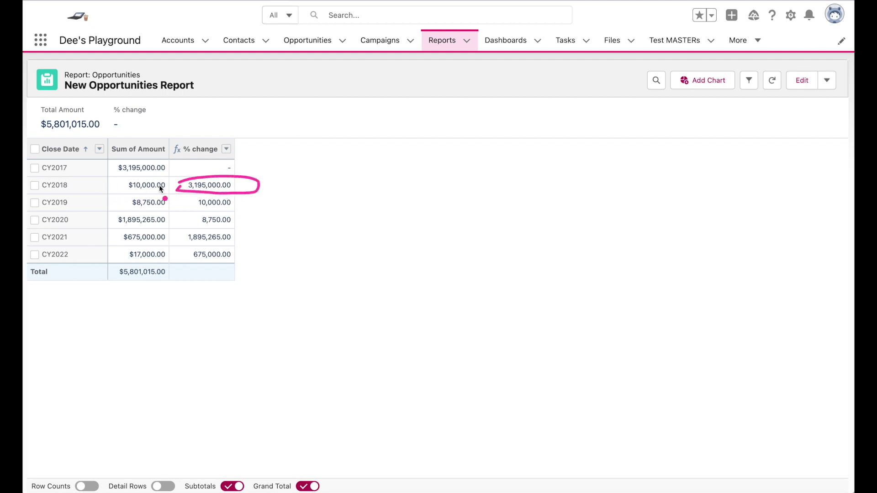
mouse_move(160, 181)
left_mouse_down()
mouse_move(110, 180)
mouse_move(158, 159)
left_mouse_up()
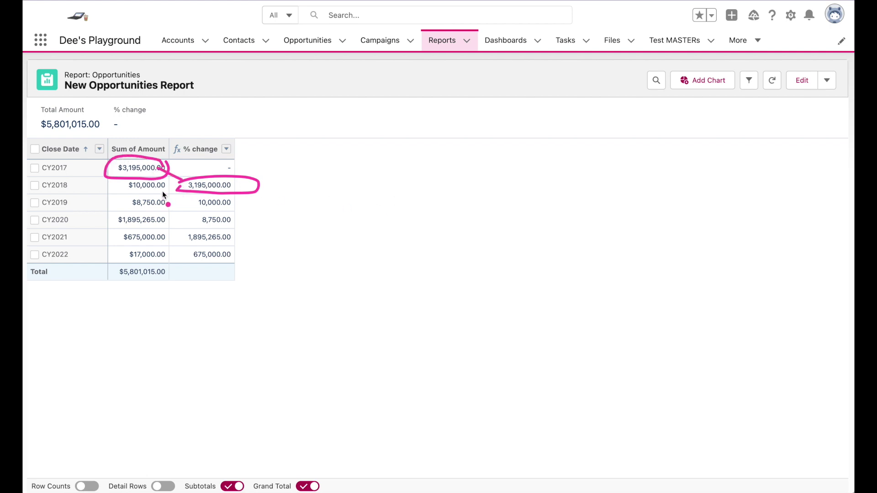
left_click_drag(163, 190, 191, 227)
left_click(802, 80)
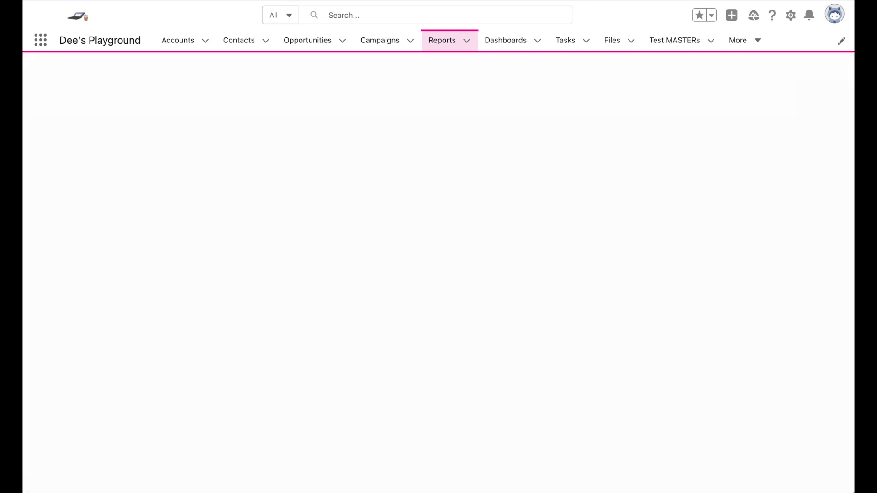
Change the % change formula to AMOUNT:SUM - PREVGROUPVAL(AMOUNT:SUM, CLOSE_DATE)
scroll(102, 417, "down", 3)
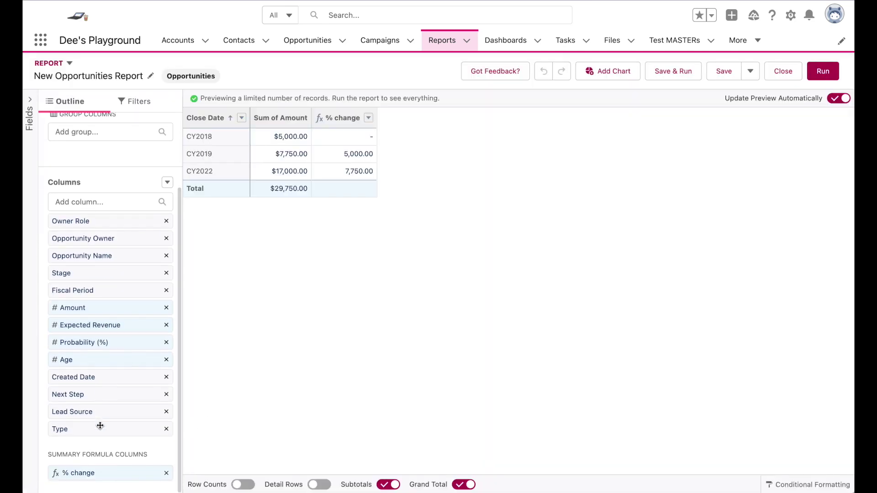
left_click(100, 468)
left_click(543, 247)
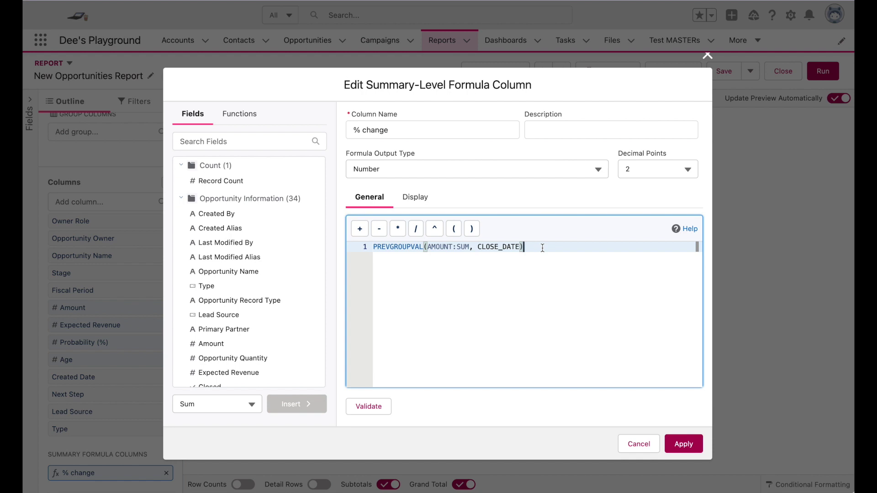
key("Home")
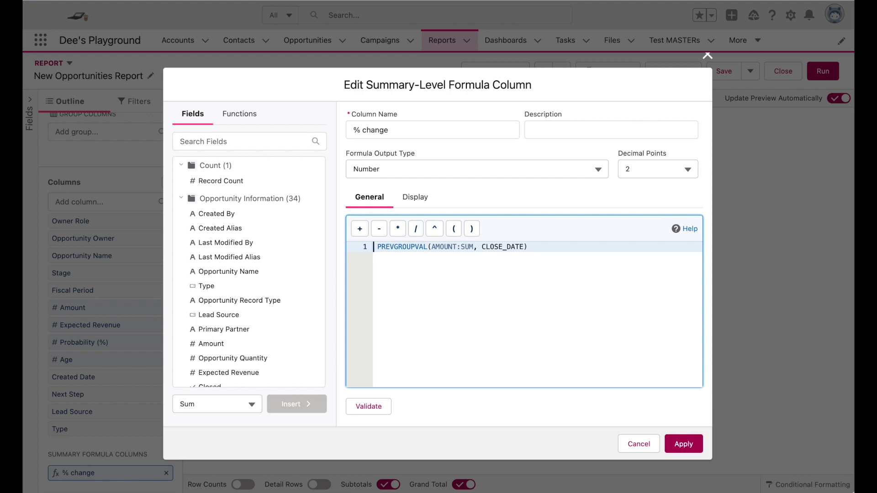
type("Amou")
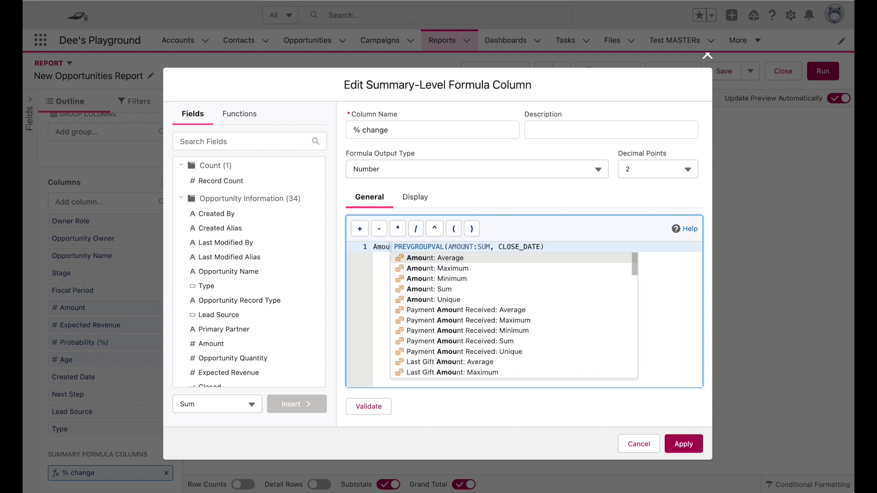
left_click(487, 289)
type("-")
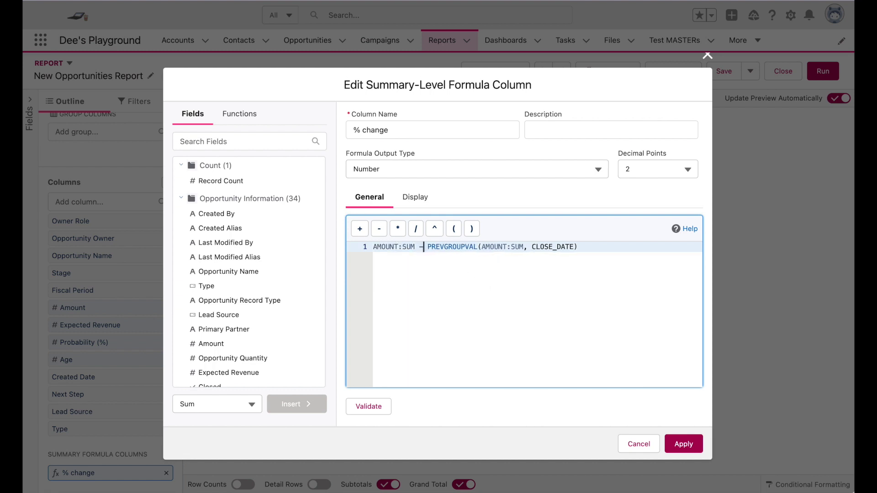
left_click(524, 247)
Validate and apply the revised formula, then save and run the report
left_click(374, 403)
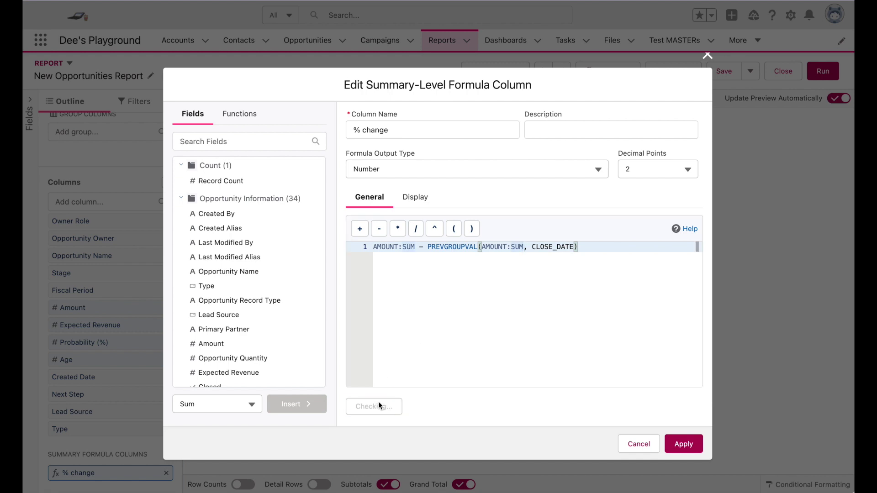
left_click(682, 443)
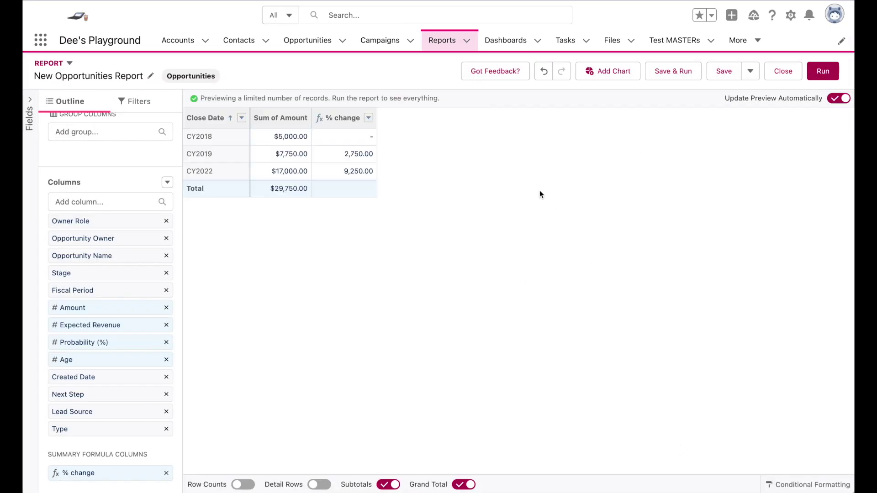
left_click(698, 72)
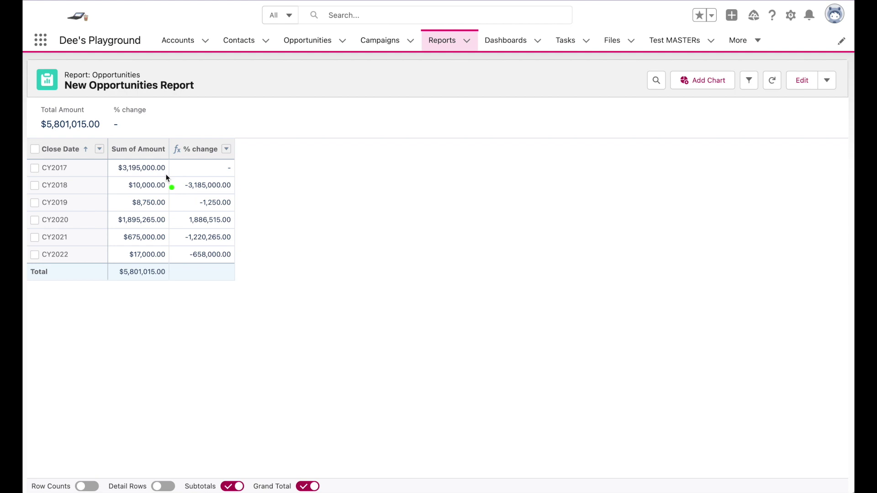
mouse_move(181, 194)
left_mouse_down()
mouse_move(245, 194)
mouse_move(201, 173)
mouse_move(178, 184)
left_mouse_up()
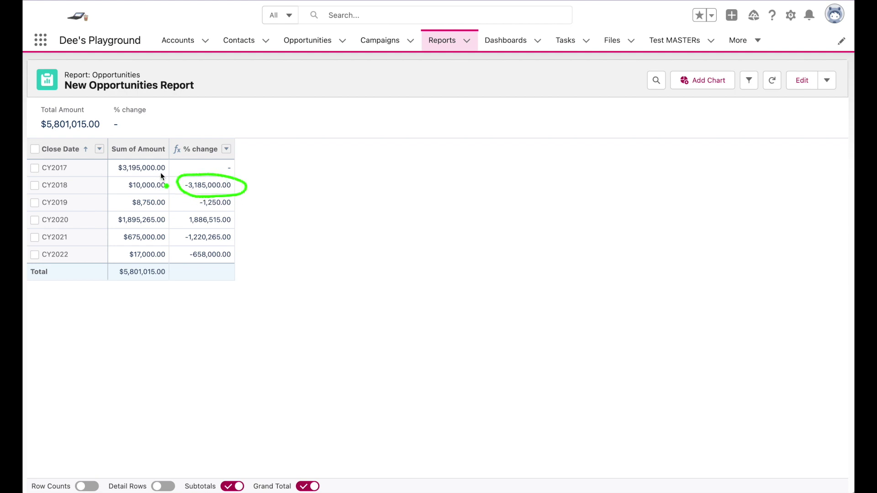
left_click_drag(160, 172, 178, 181)
left_click_drag(141, 194, 179, 197)
key("Escape")
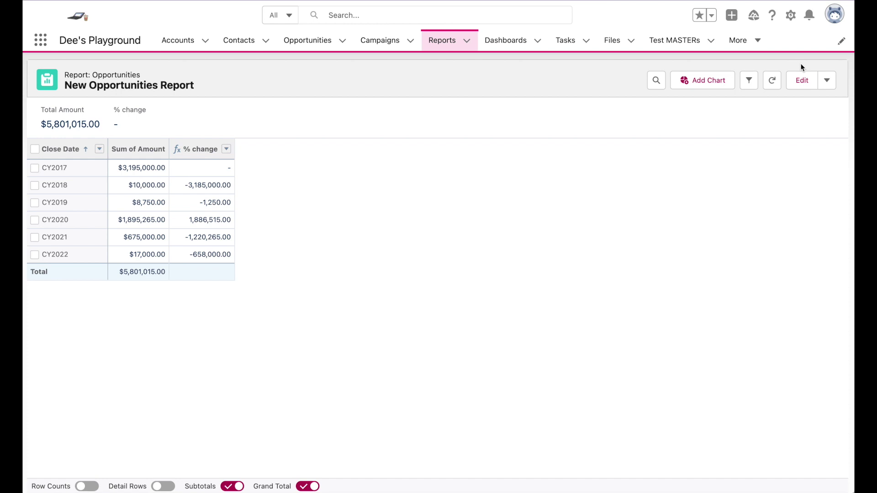
Append '/ PREVGROUPVAL(AMOUNT:SUM, CLOSE_DATE)' as the divisor of the % change formula
left_click(806, 81)
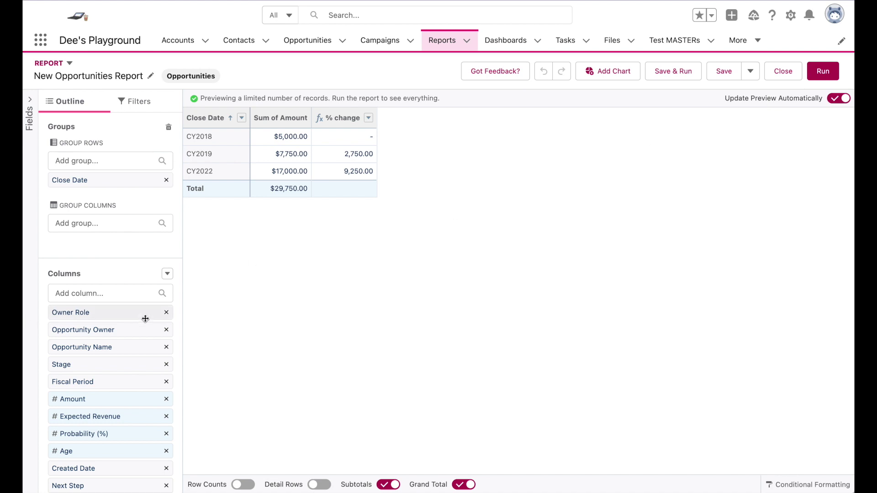
scroll(144, 318, "down", 3)
left_click(95, 473)
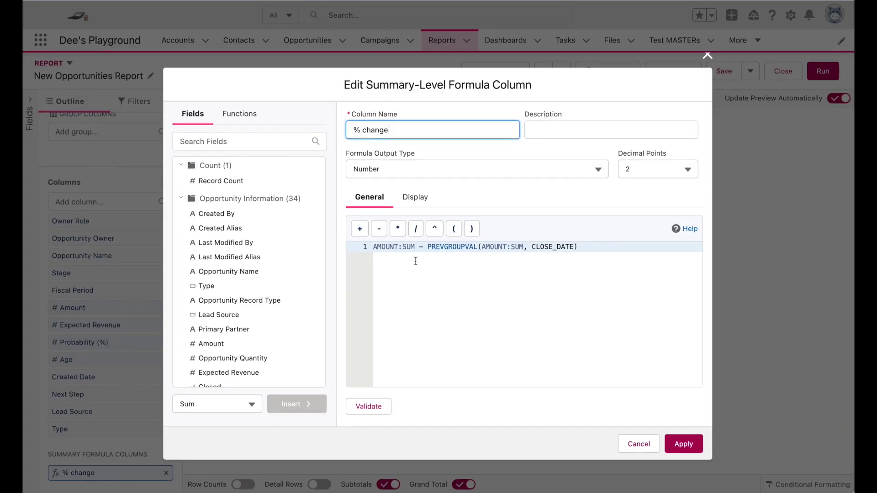
left_click(609, 251)
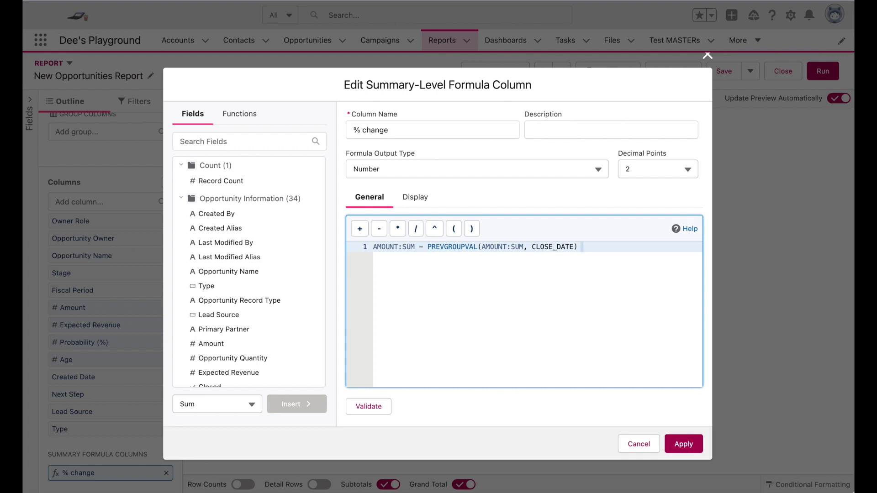
type("/")
left_click_drag(583, 246, 428, 247)
key("ctrl+c")
left_click(436, 263)
key("Return")
key("ctrl+v")
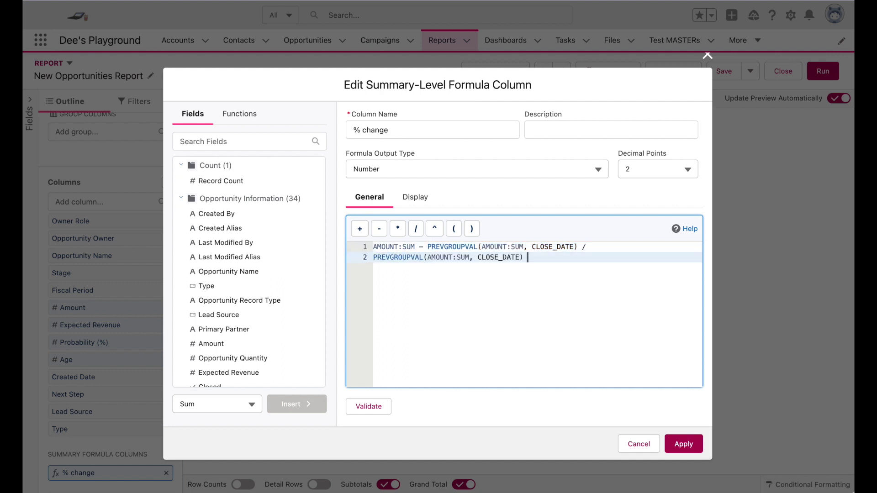
left_click(373, 412)
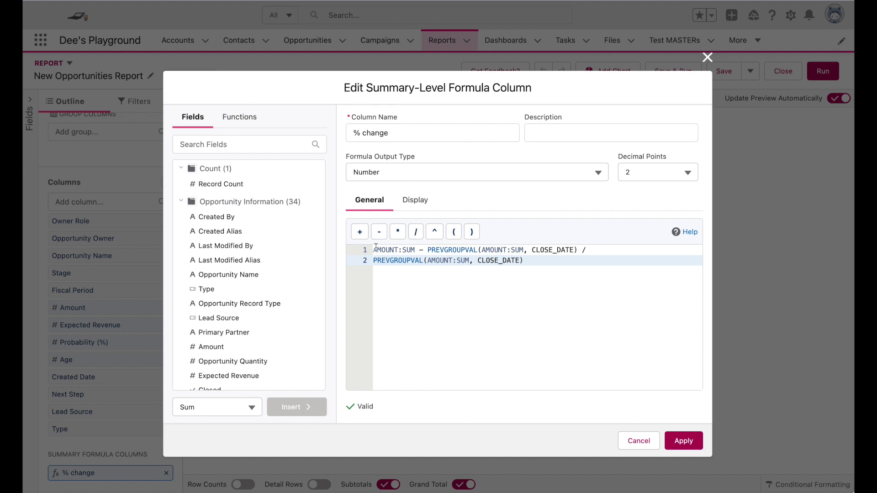
Wrap the subtraction in parentheses, validate, and apply the formula to the report
left_click(375, 250)
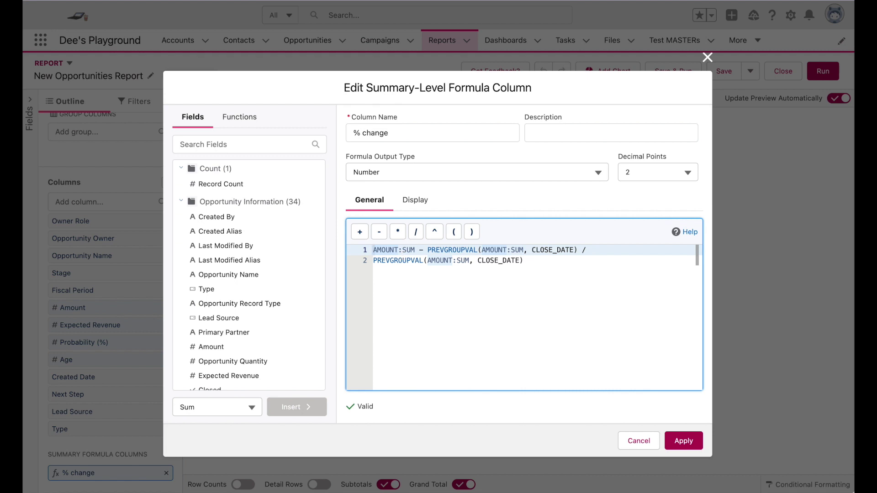
type("(")
left_click(582, 247)
type(")")
left_click(581, 246)
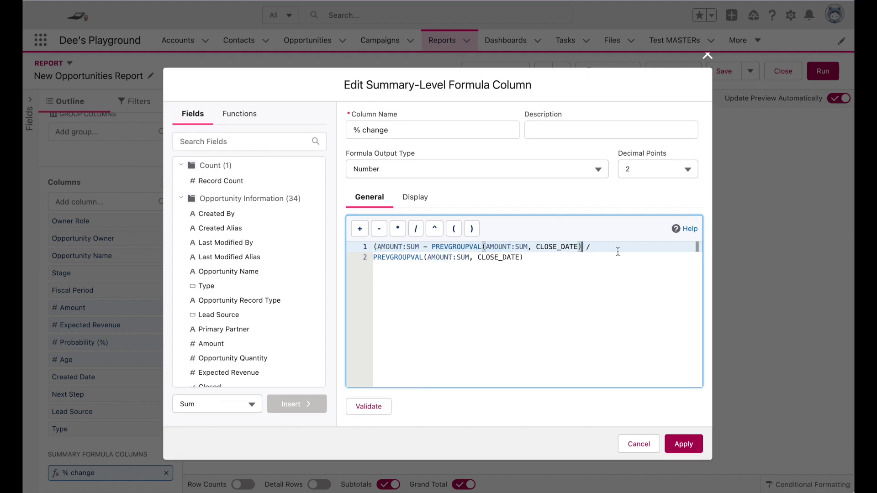
type(")")
left_click(580, 259)
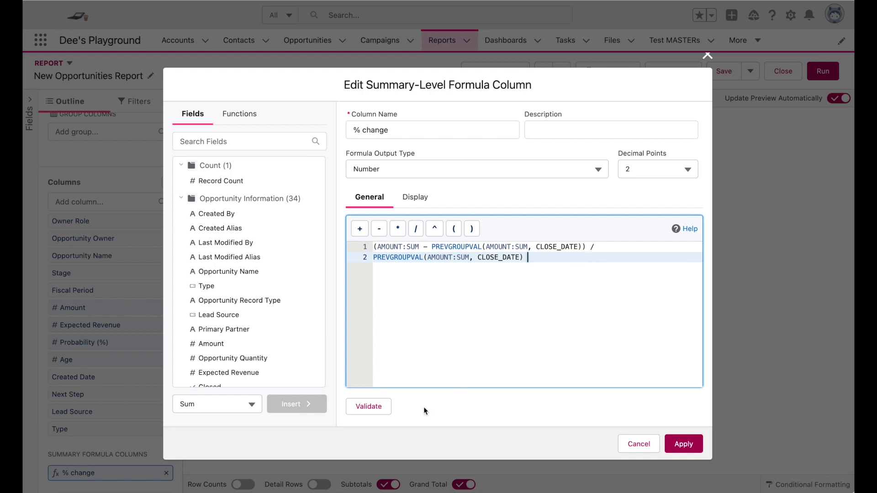
left_click(377, 408)
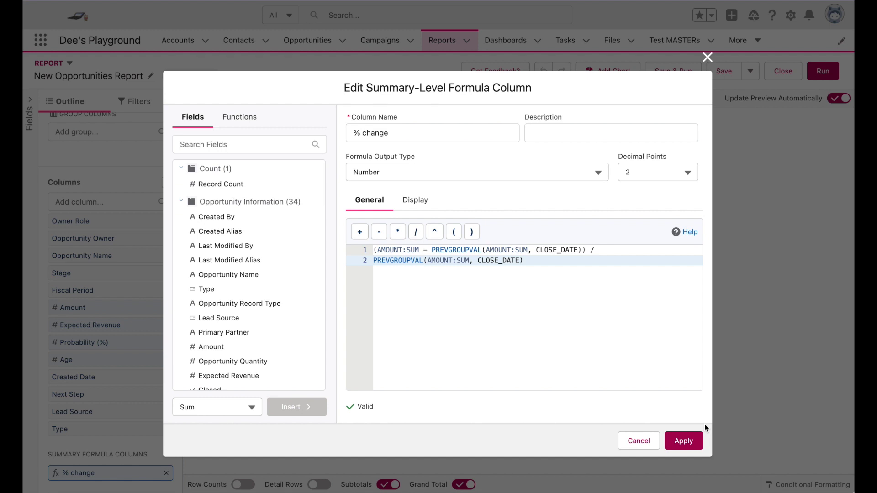
left_click(684, 440)
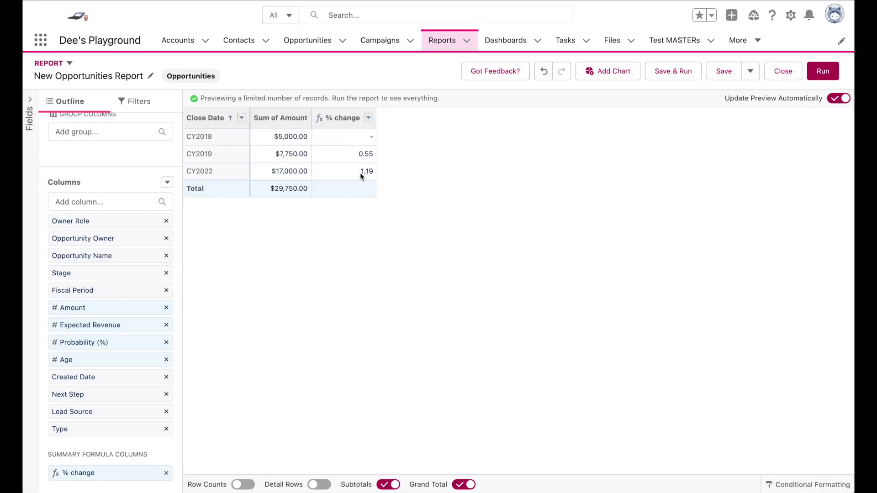
Set the % change output type to Percent, apply it, and save and run the report
left_click(111, 472)
left_click(394, 173)
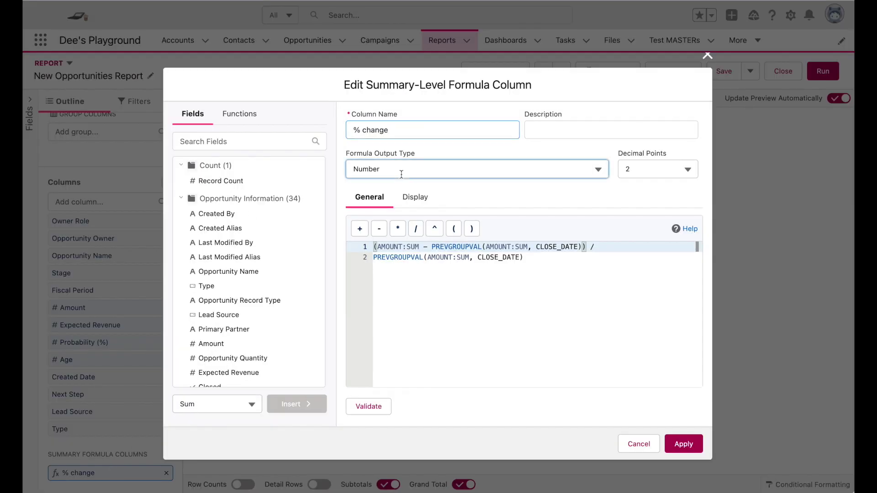
left_click(402, 210)
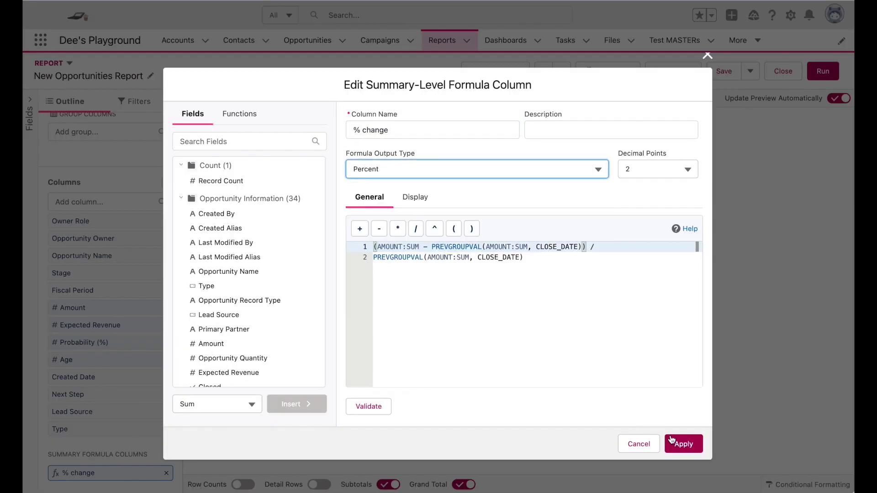
left_click(683, 444)
left_click(679, 80)
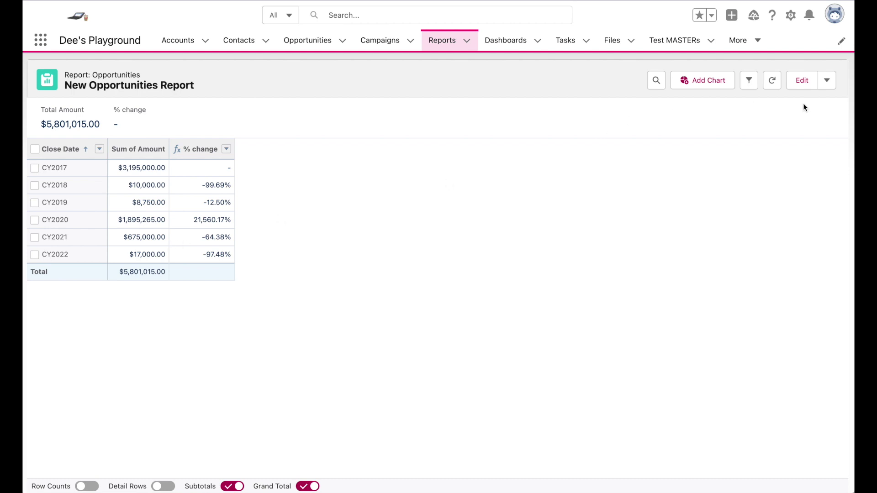
Reopen the report for editing and start a conditional formatting rule on the % change column
left_click(804, 82)
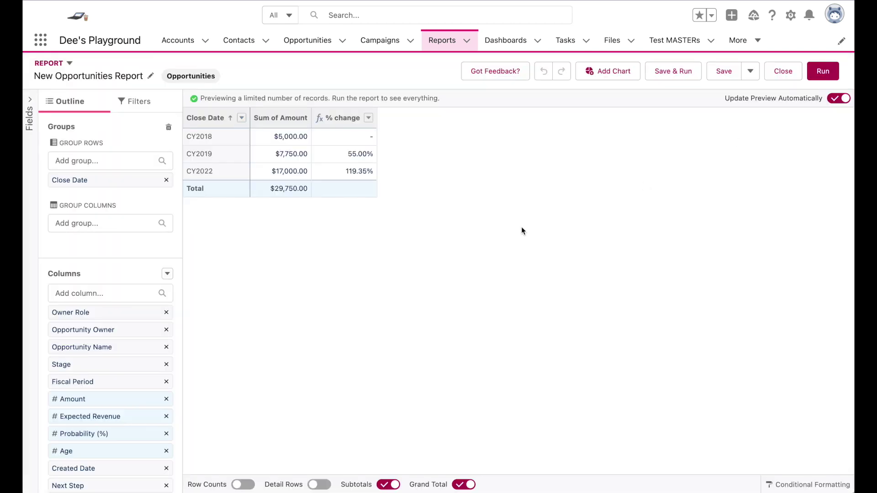
left_click(786, 484)
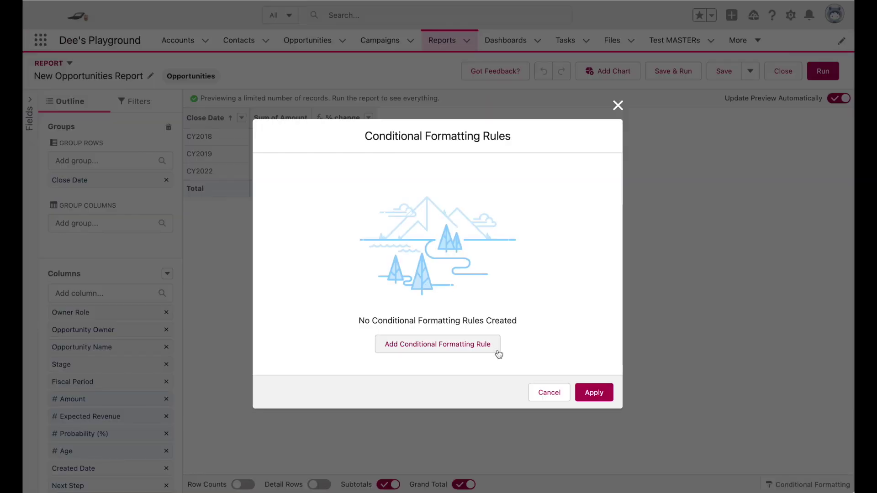
left_click(495, 354)
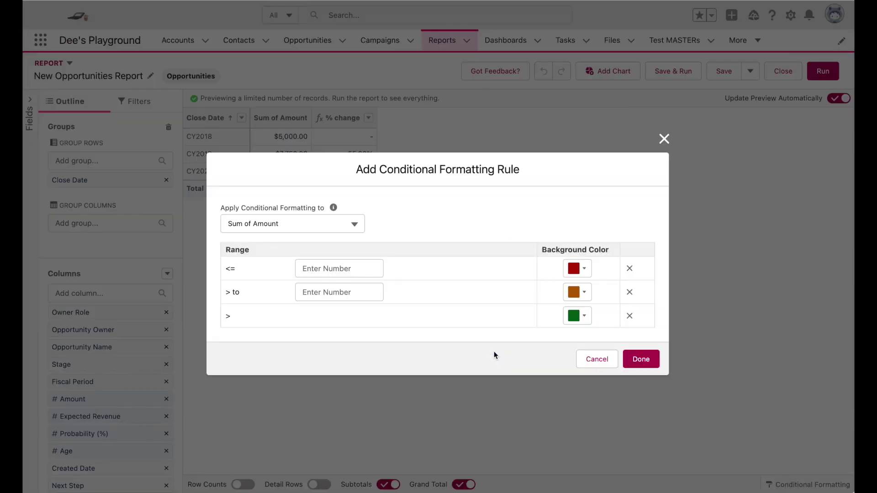
left_click(329, 223)
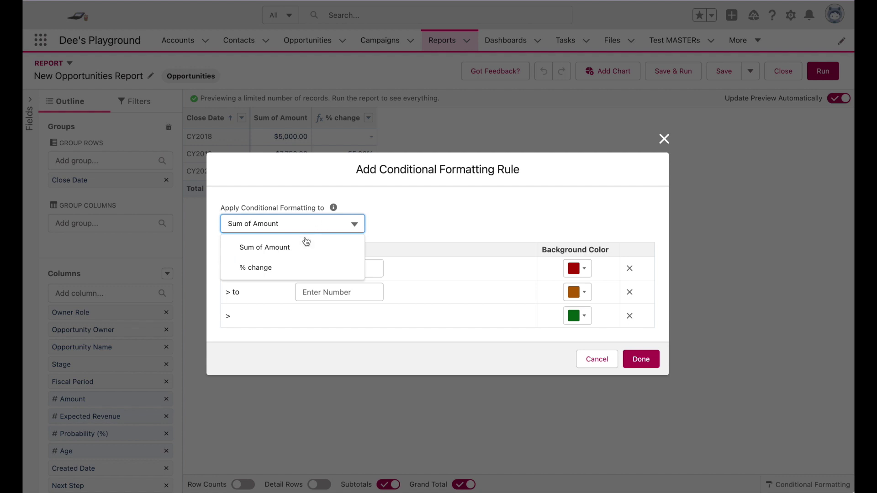
left_click(291, 267)
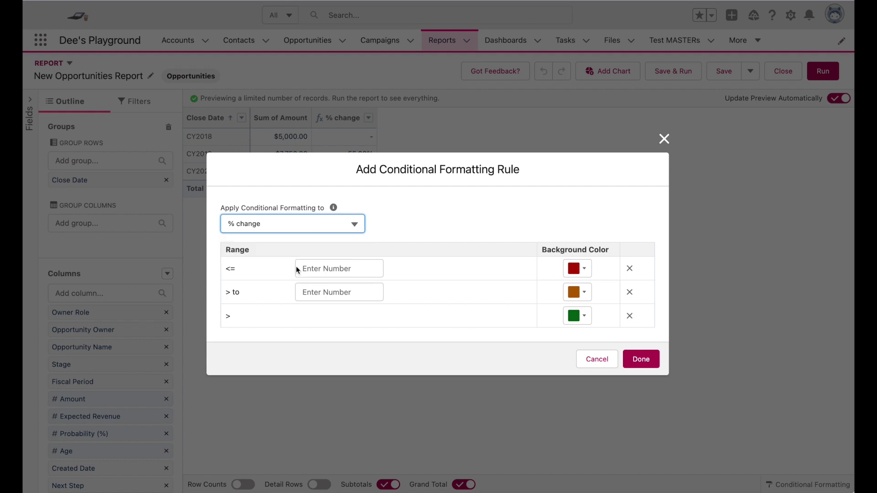
Set the breakpoint at 0 with pink for values at or below 0, keeping only two ranges
left_click(320, 269)
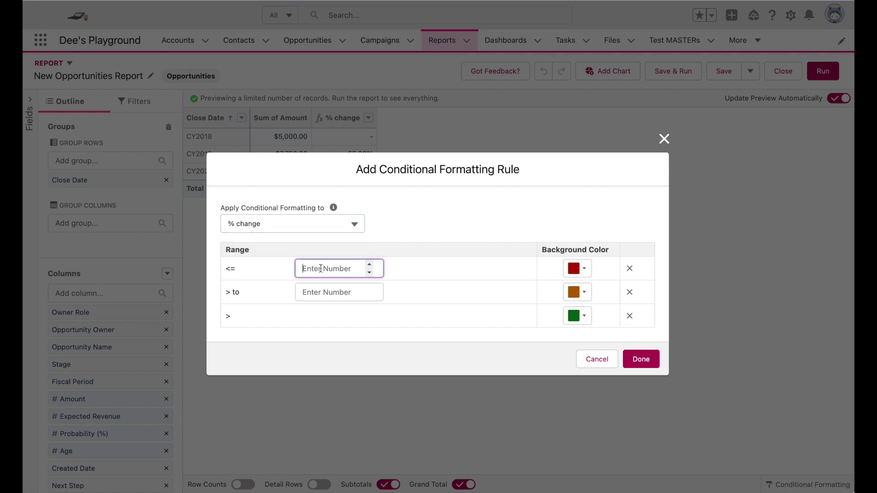
type("0")
left_click(577, 269)
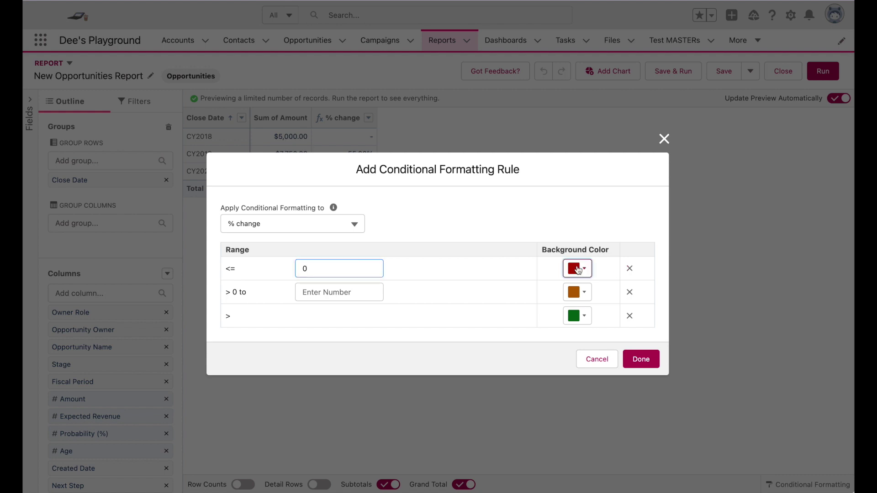
left_click(579, 343)
left_click(655, 420)
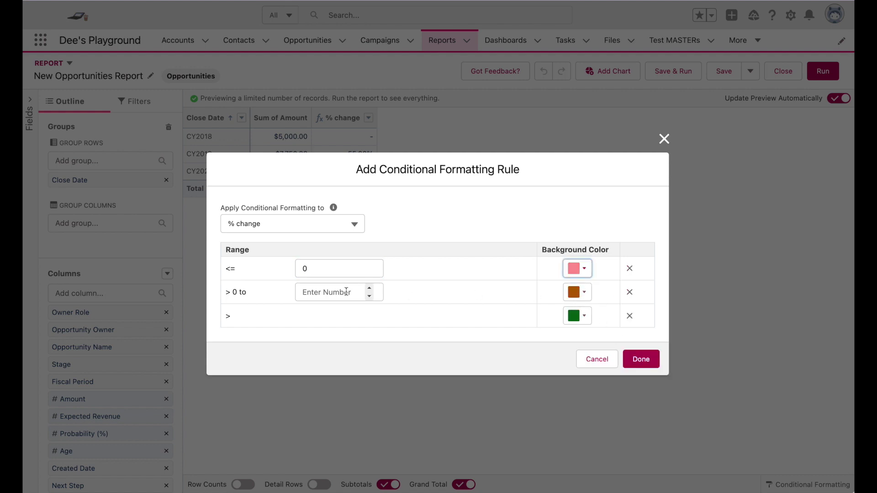
left_click(577, 291)
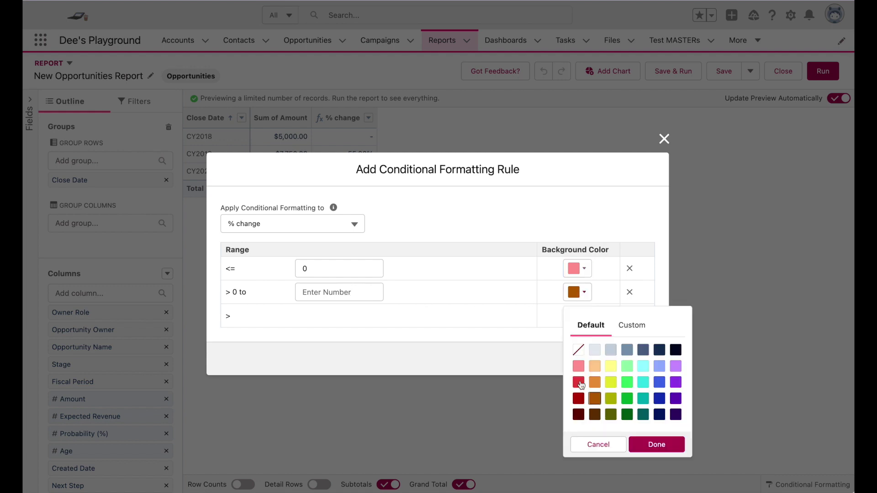
left_click(626, 413)
left_click(648, 445)
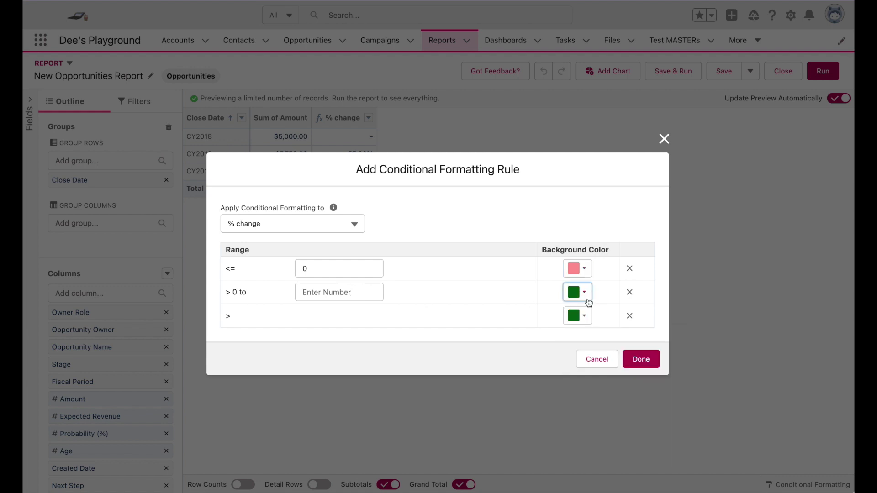
left_click(630, 292)
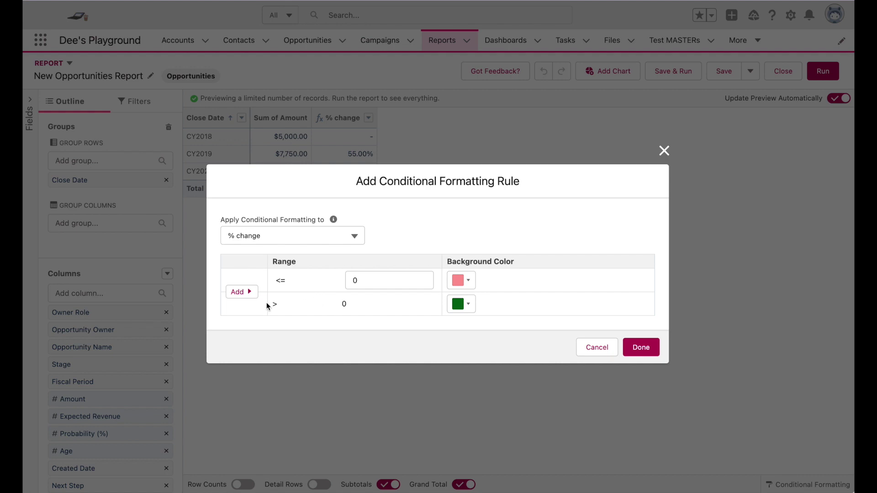
Shade values above 0 green, apply the rule, and save and run the report
left_click(473, 305)
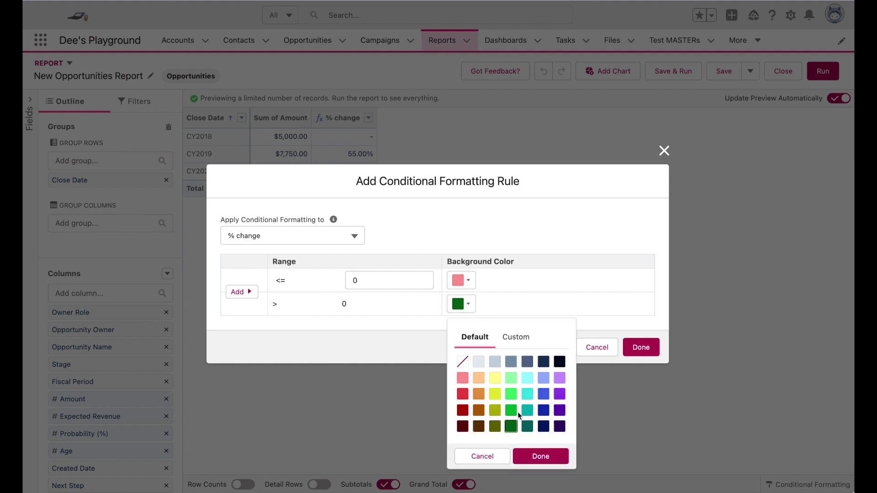
left_click(547, 451)
left_click(641, 348)
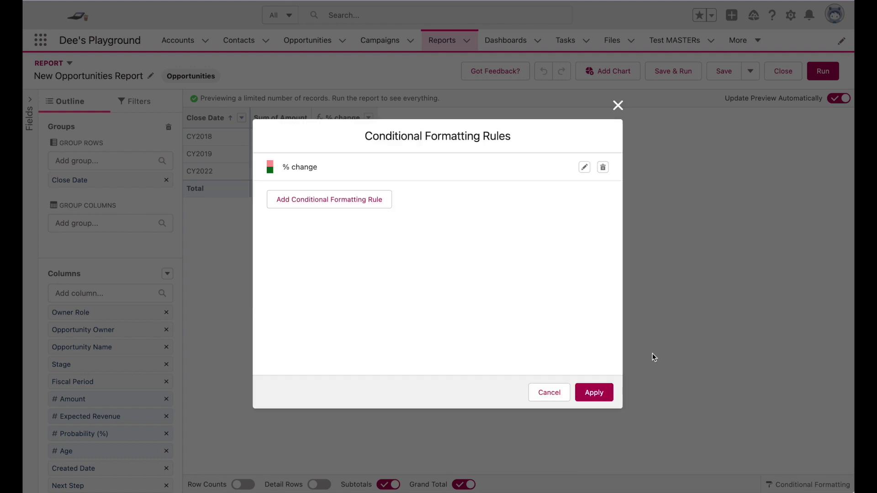
left_click(592, 392)
left_click(665, 69)
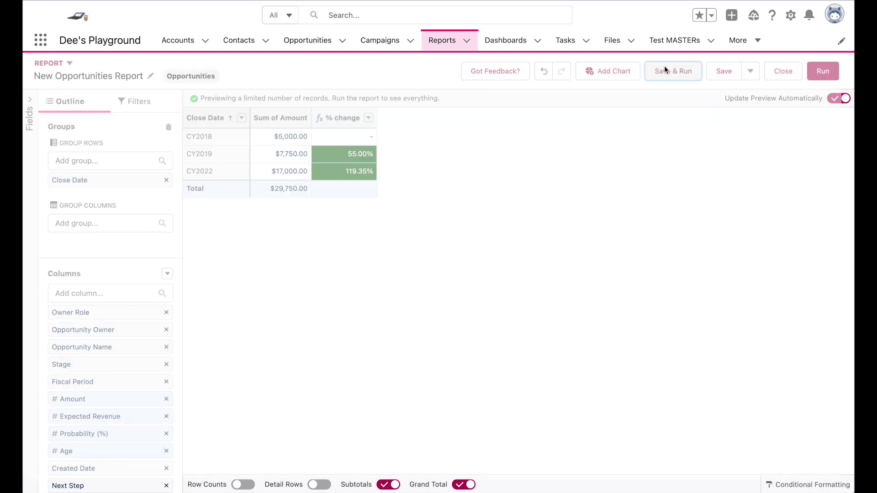